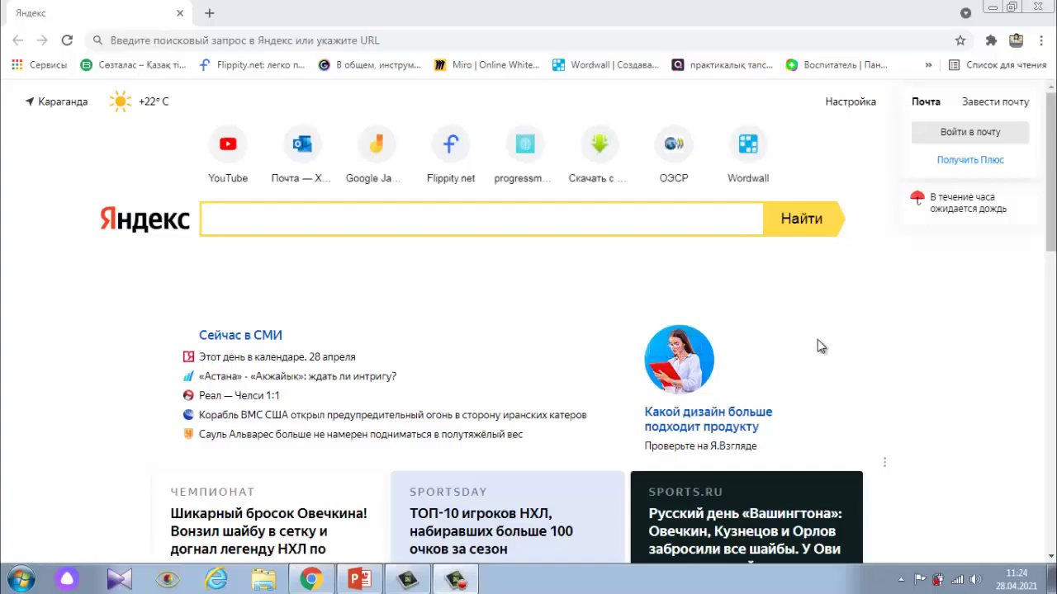
Switch the keyboard layout to English and open padlet.com/dashboard in the browser.
left_click(407, 41)
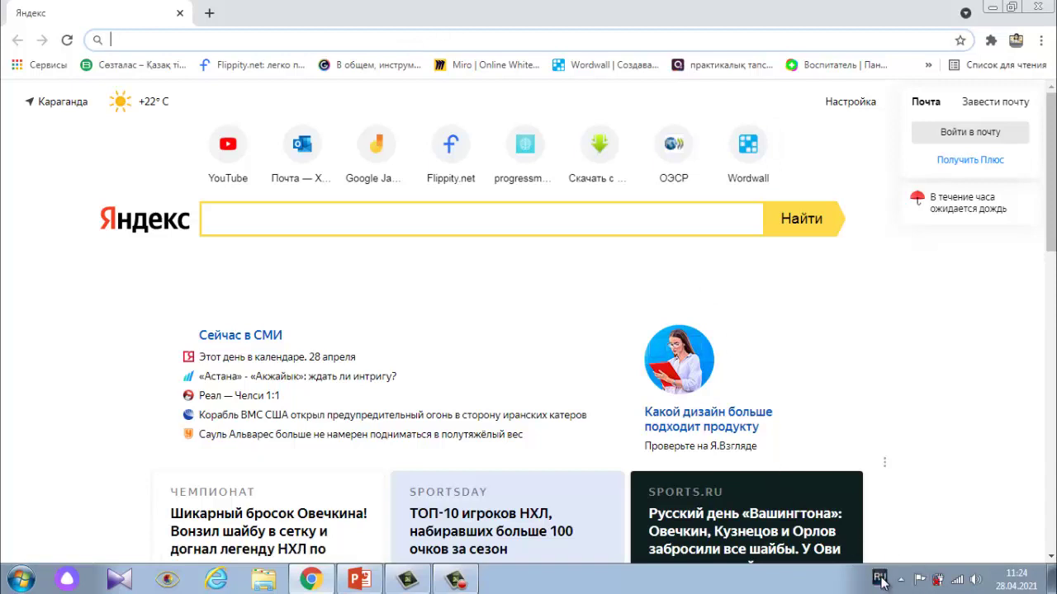
left_click(880, 577)
left_click(892, 499)
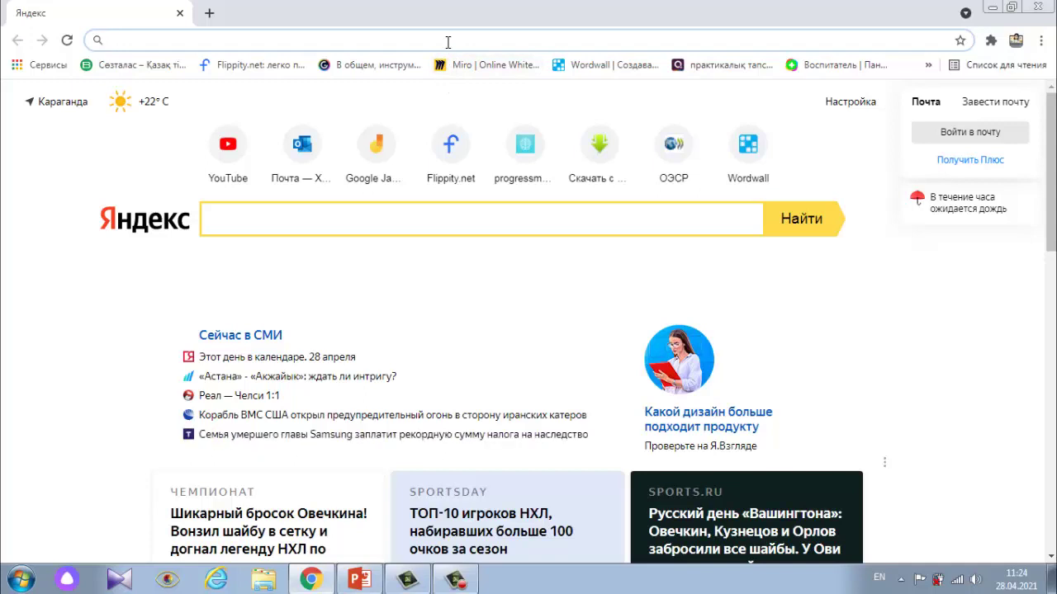
type("Padlet.com/dashboard")
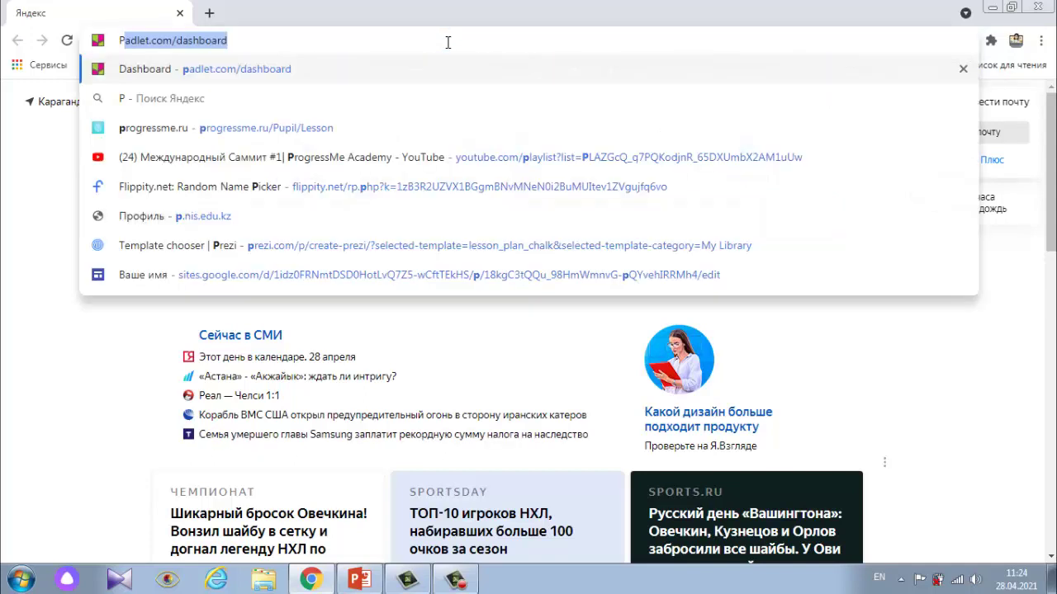
key("Return")
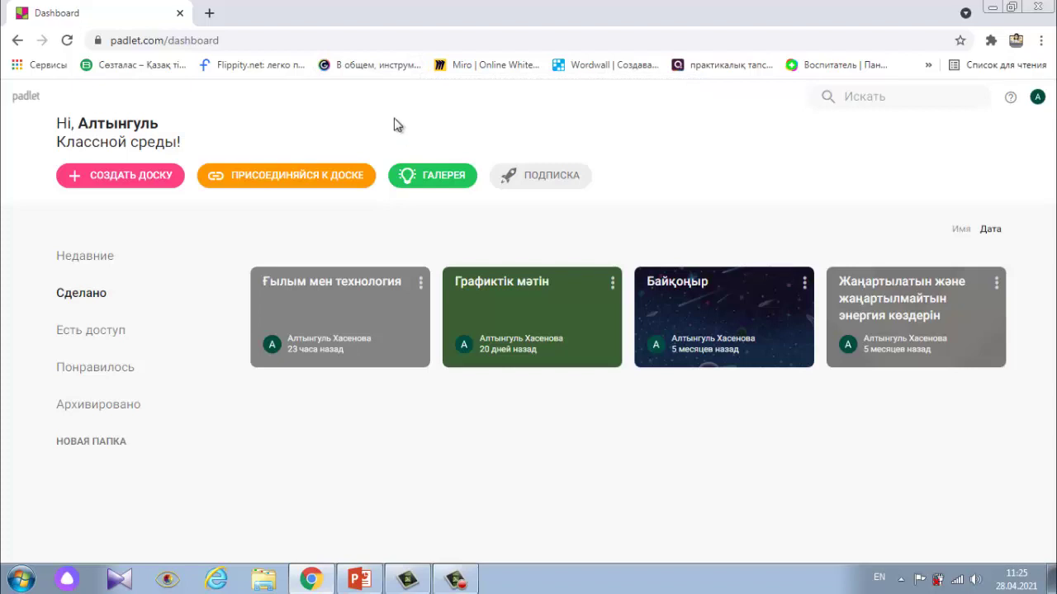
Create a new board from the Колонки template.
left_click(124, 183)
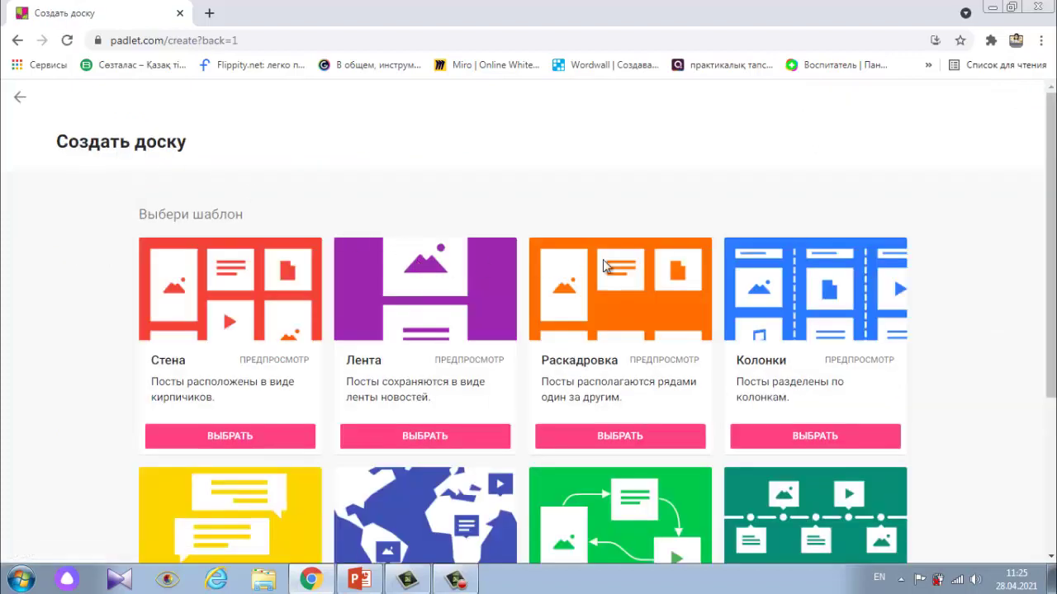
scroll(746, 298, "down", 3)
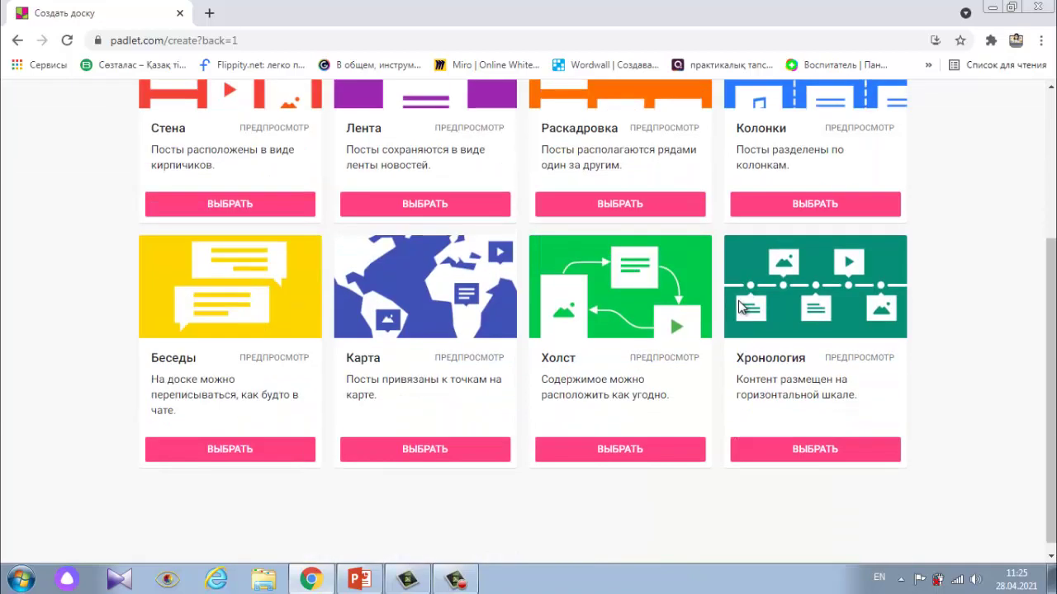
scroll(741, 307, "up", 2)
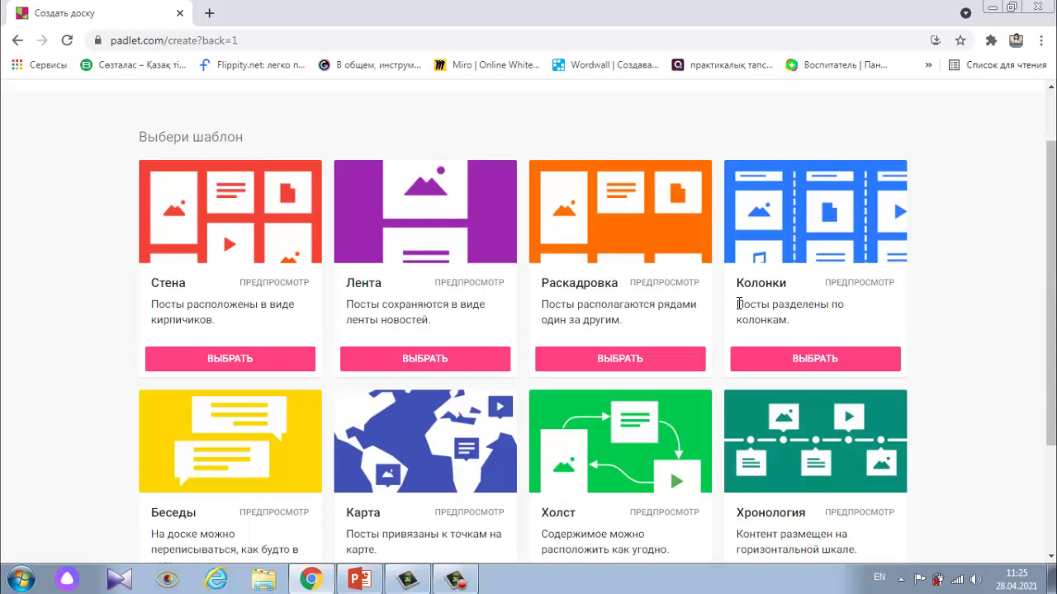
scroll(815, 432, "up", 1)
left_click(814, 436)
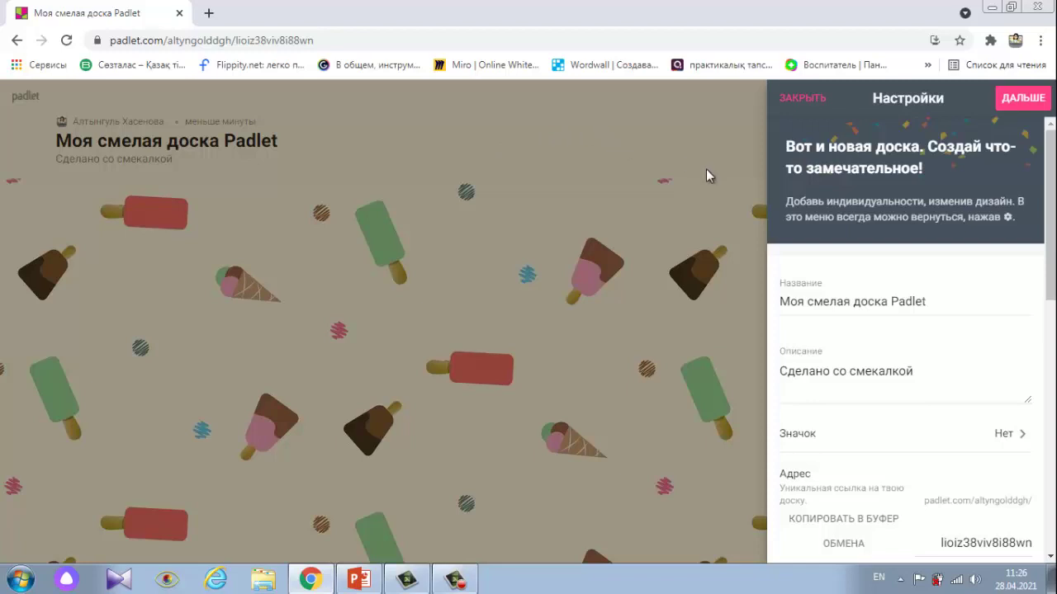
Switch the keyboard layout to Kazakh and replace the board title with "Ғылым мен технология".
left_click_drag(952, 302, 776, 311)
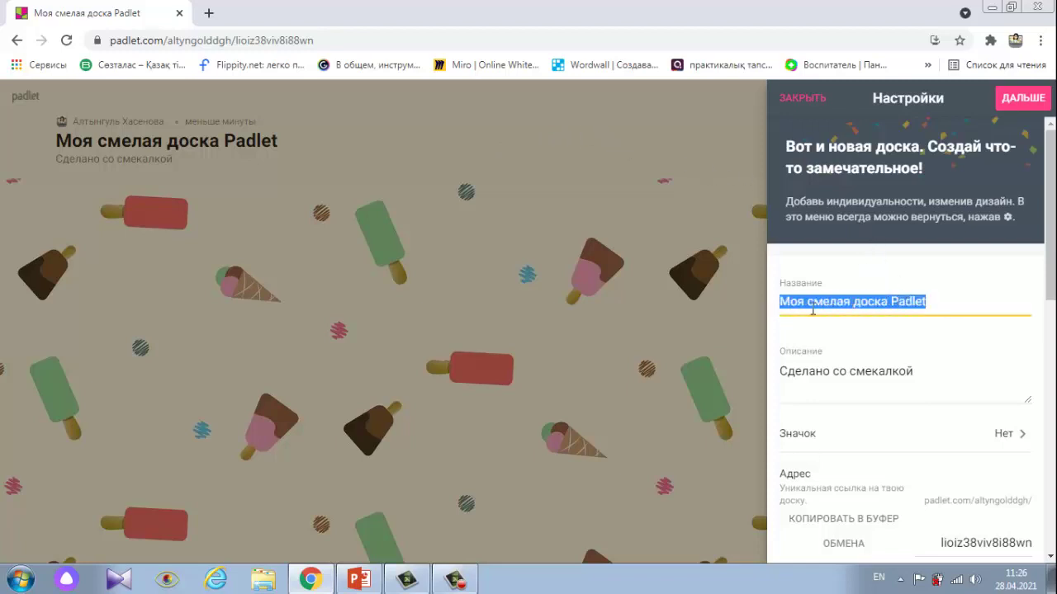
left_click(879, 577)
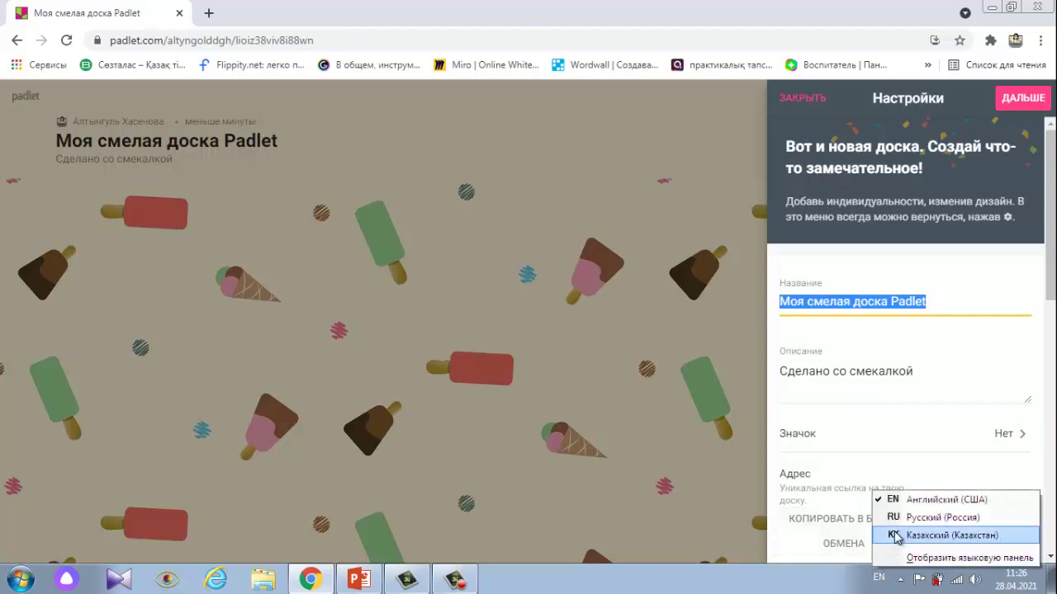
left_click(895, 537)
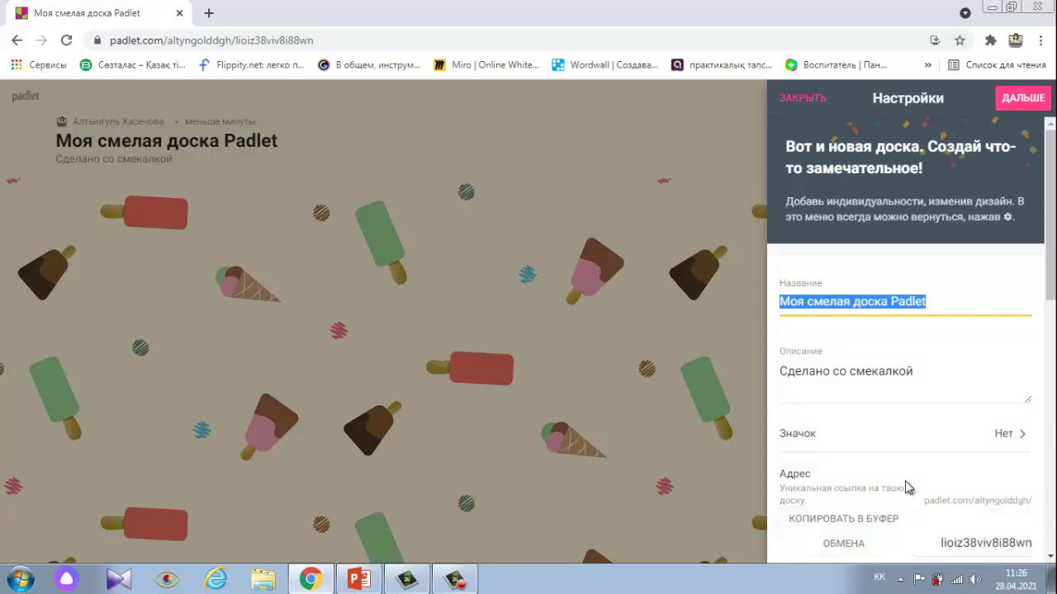
type("Ғылым мен ")
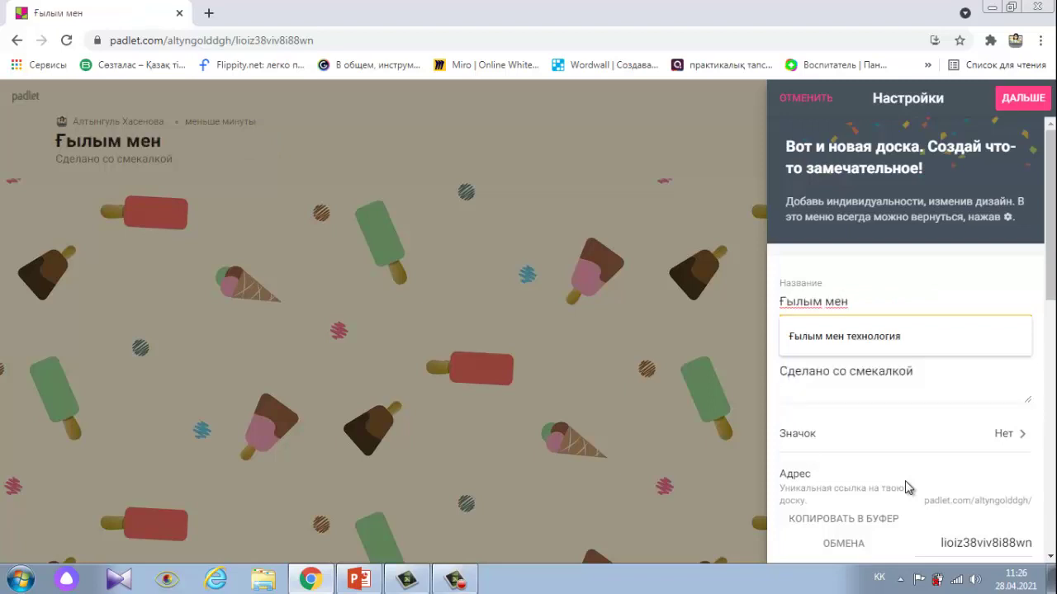
type("техно")
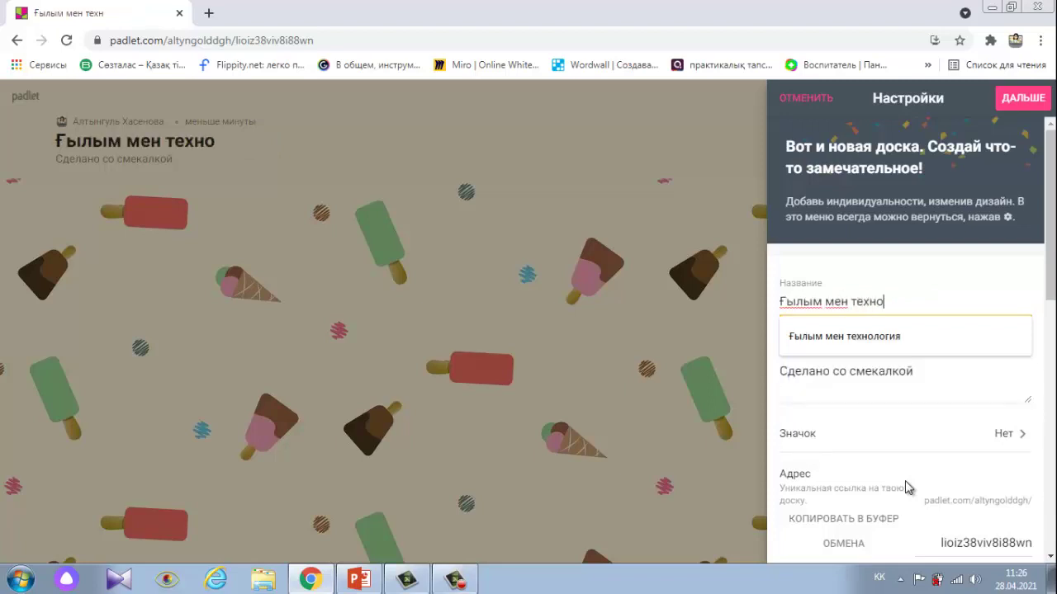
type("логия")
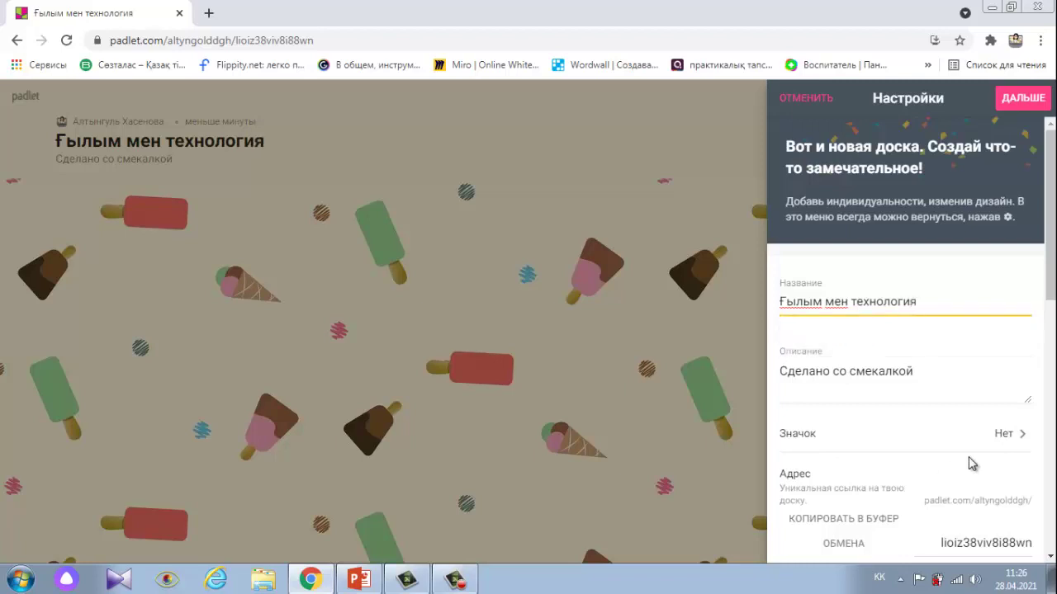
Replace the board description with "5-сабақ" and continue editing the settings without discarding the changes.
left_click(854, 371)
left_click_drag(922, 369, 780, 371)
key("BackSpace")
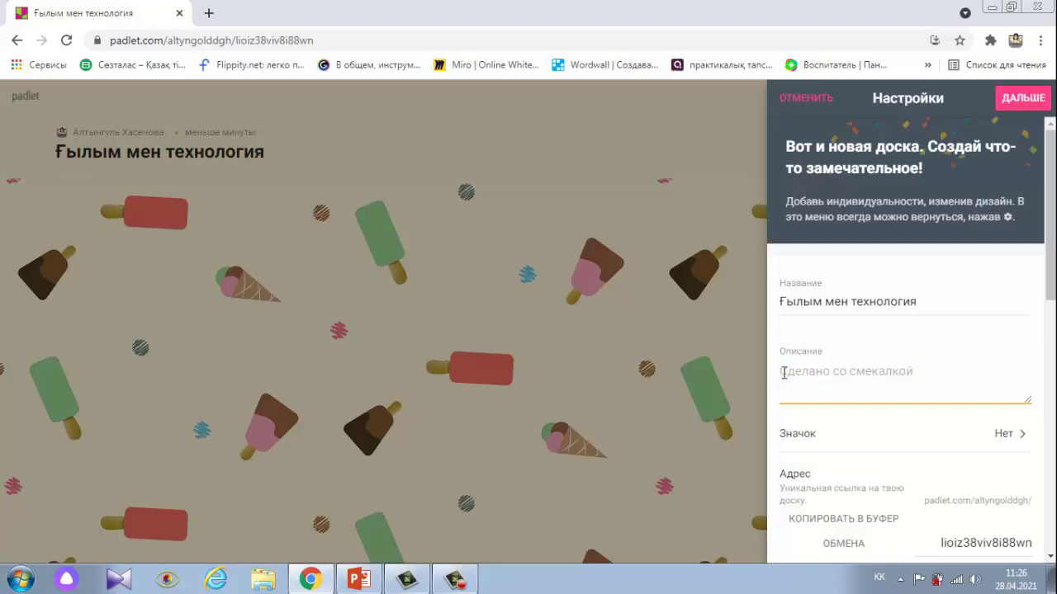
type("5-")
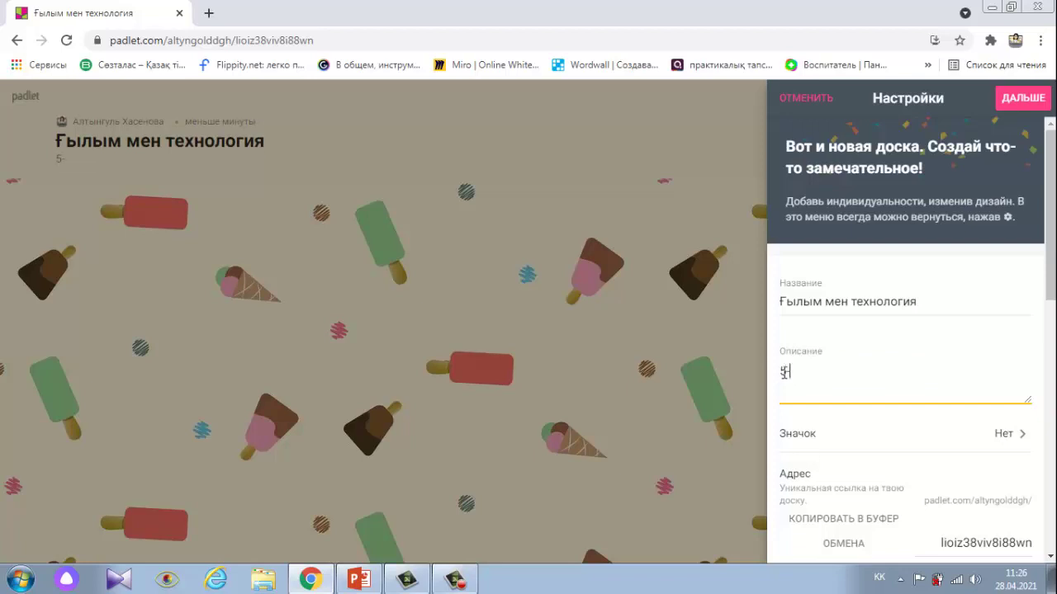
type("сабақ")
left_click(574, 284)
scroll(961, 374, "down", 2)
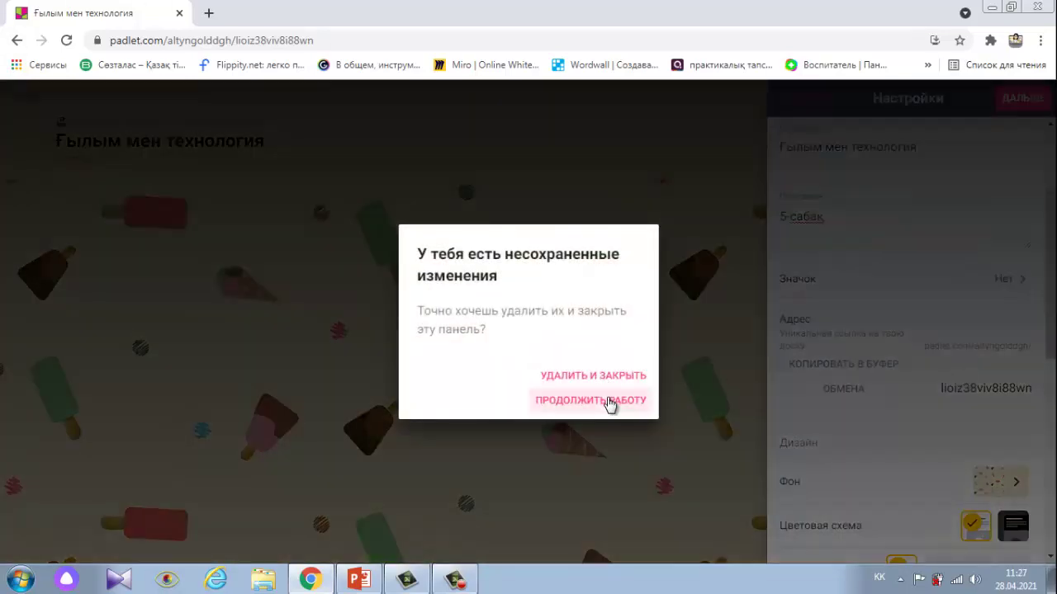
left_click(607, 401)
Apply a light grey background from the Однотонные цвета collection to the board.
scroll(908, 350, "down", 3)
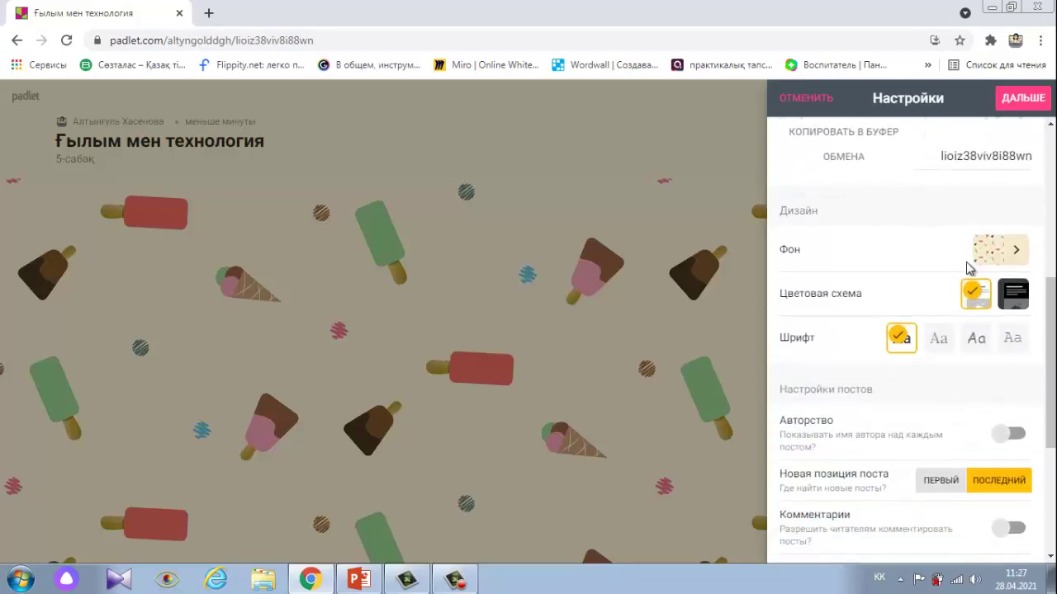
left_click(1017, 251)
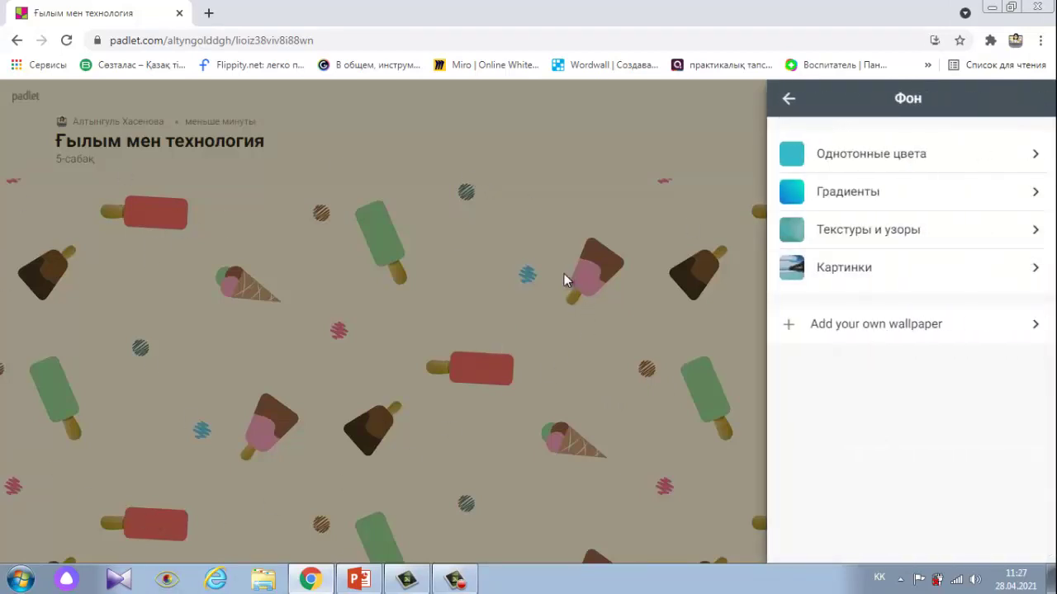
left_click(844, 164)
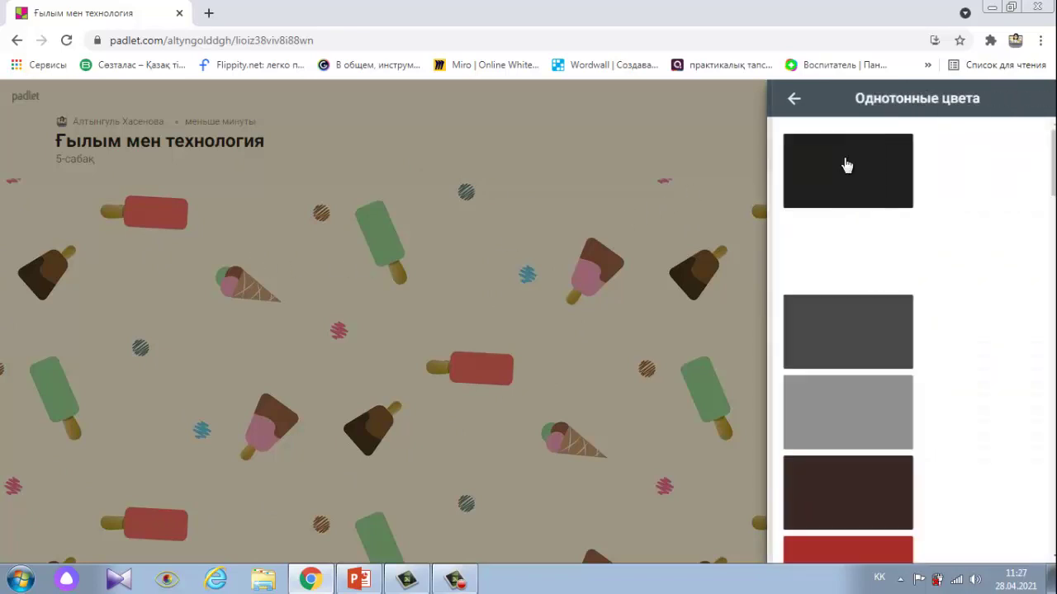
left_click(850, 386)
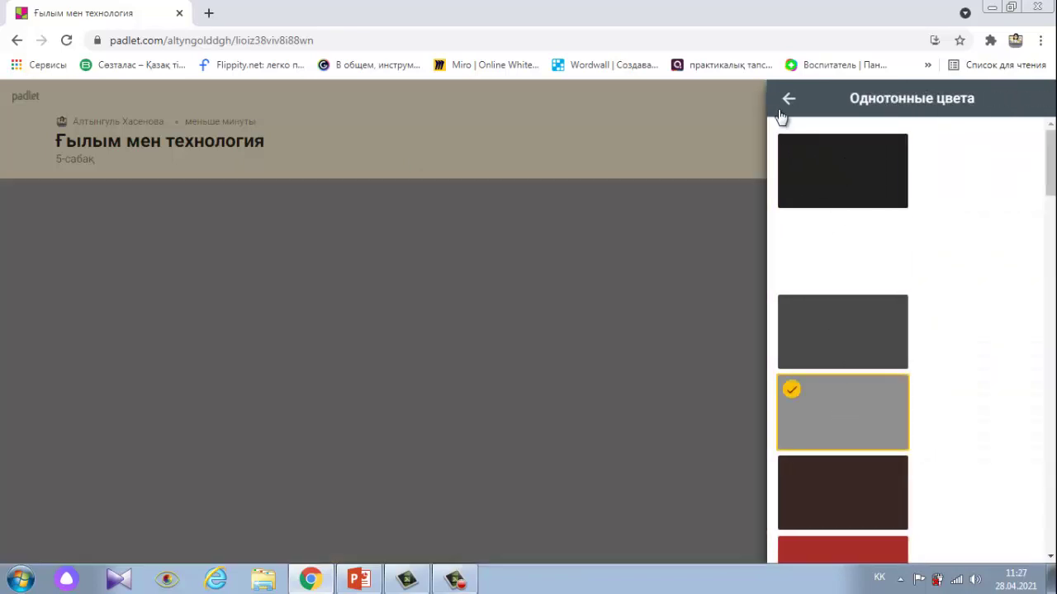
left_click(787, 100)
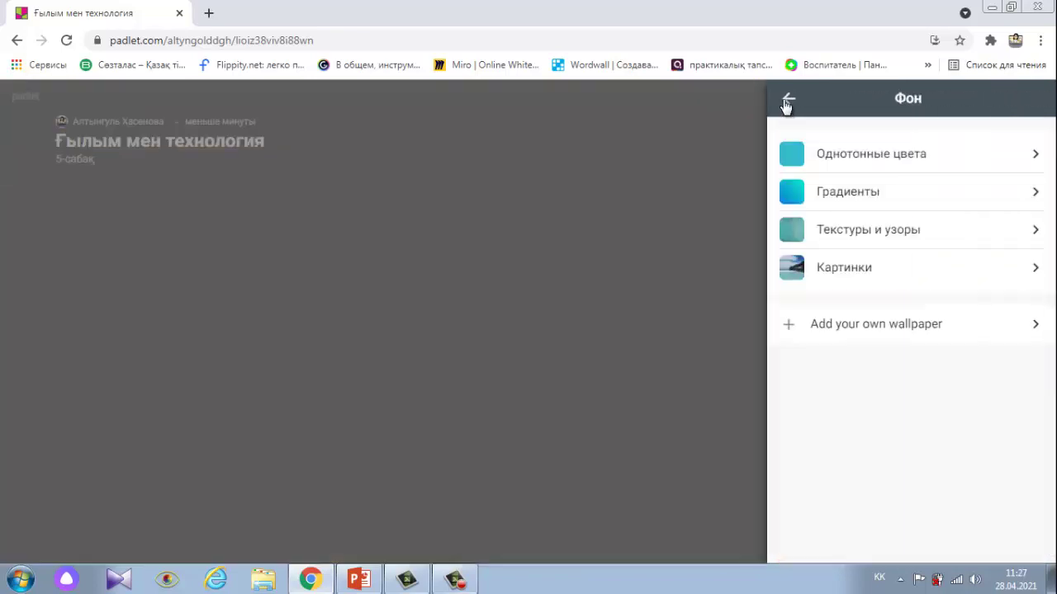
Apply the blue-to-yellow background from the Градиенты collection to the board.
left_click(865, 198)
scroll(856, 297, "down", 1)
left_click(864, 333)
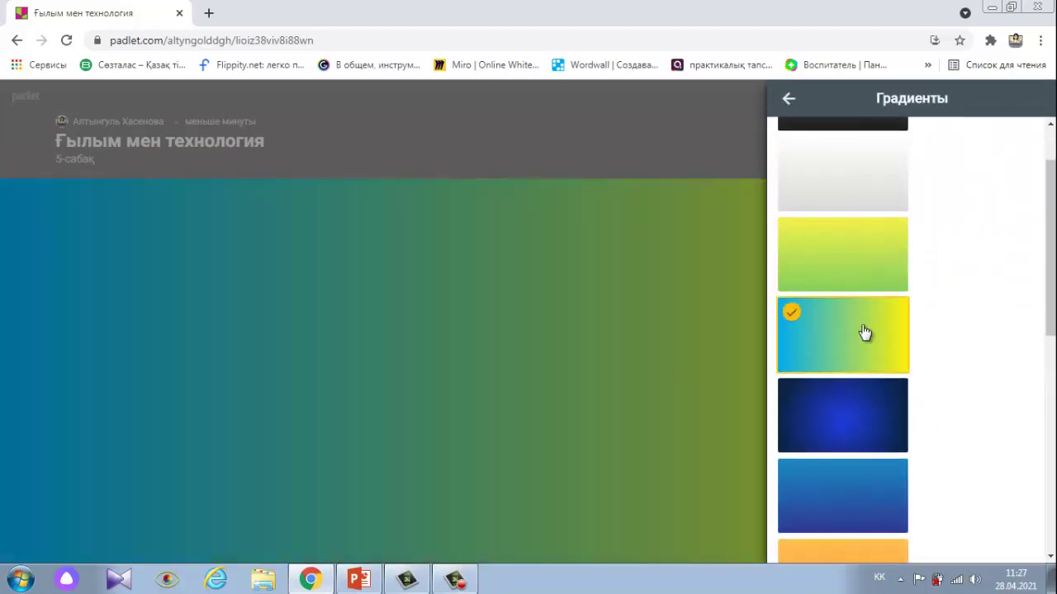
left_click(791, 100)
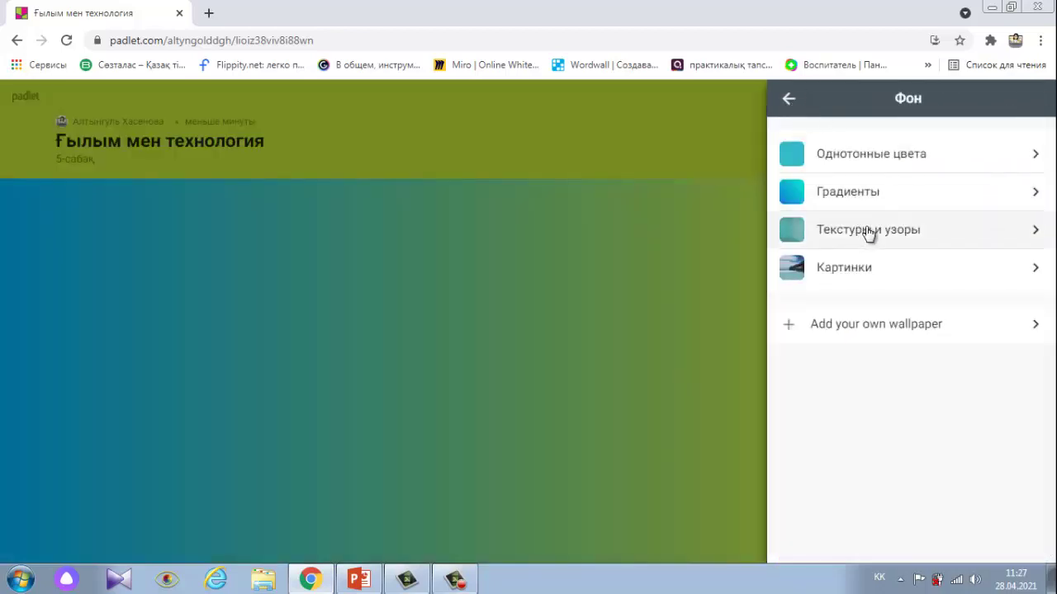
Look through the Текстуры и узоры backgrounds and set the board background to the Calendar picture from Картинки.
left_click(871, 230)
scroll(871, 231, "down", 5)
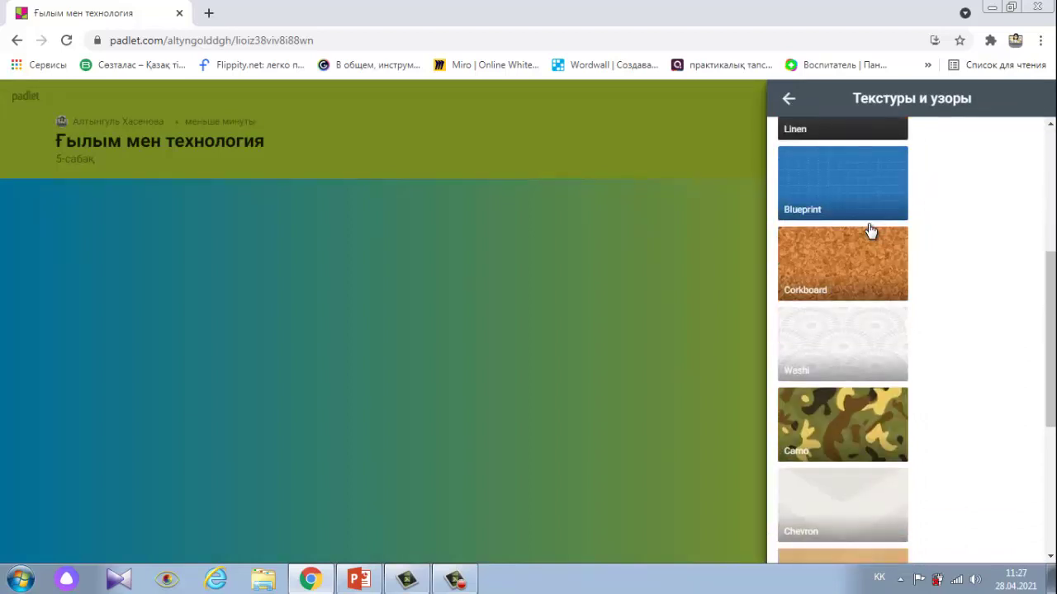
scroll(871, 230, "down", 3)
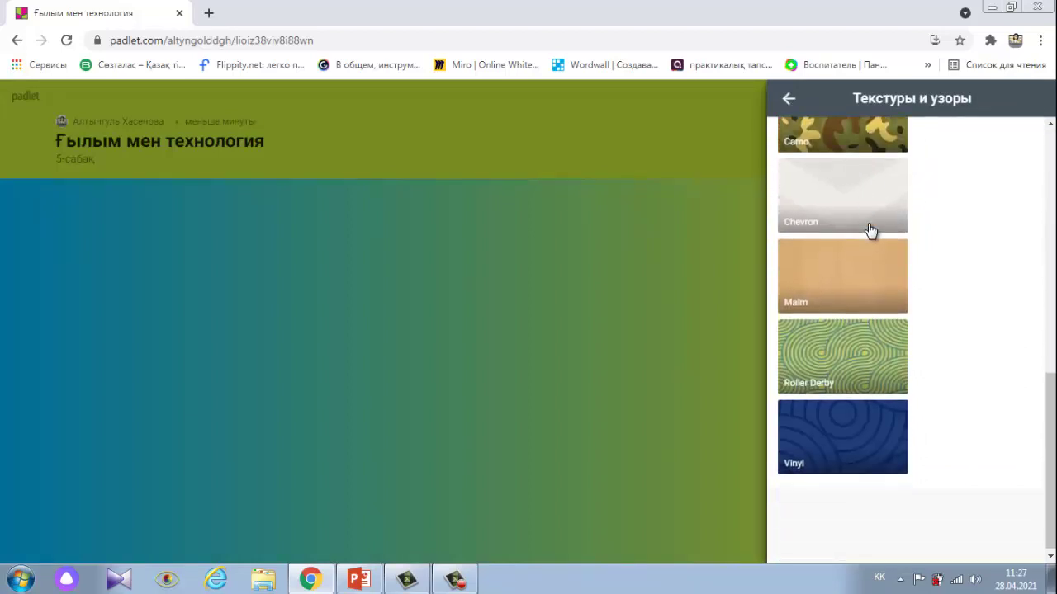
left_click(788, 98)
left_click(880, 266)
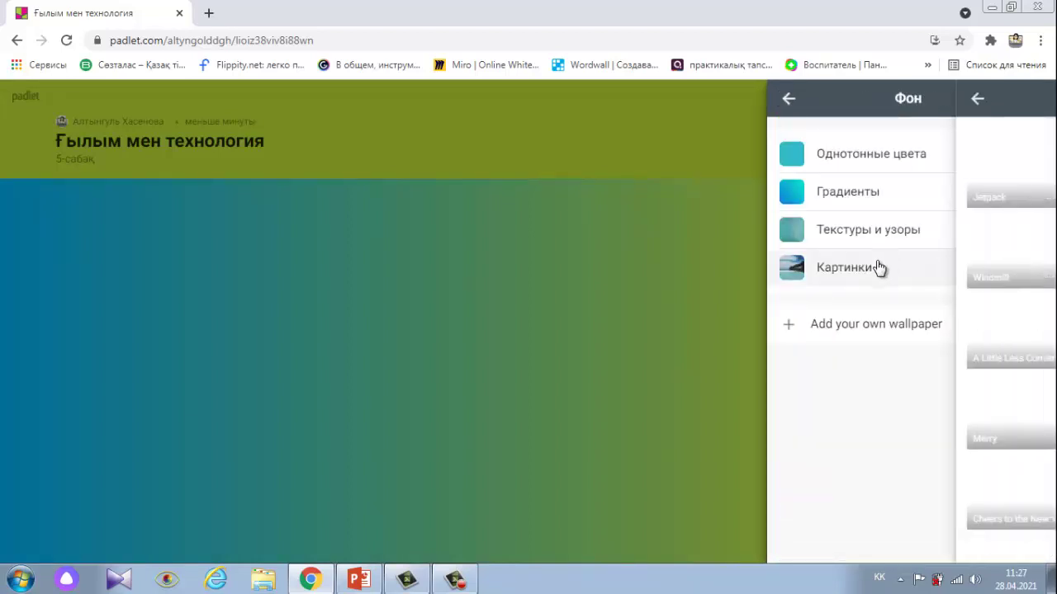
scroll(885, 261, "down", 2)
scroll(885, 262, "down", 3)
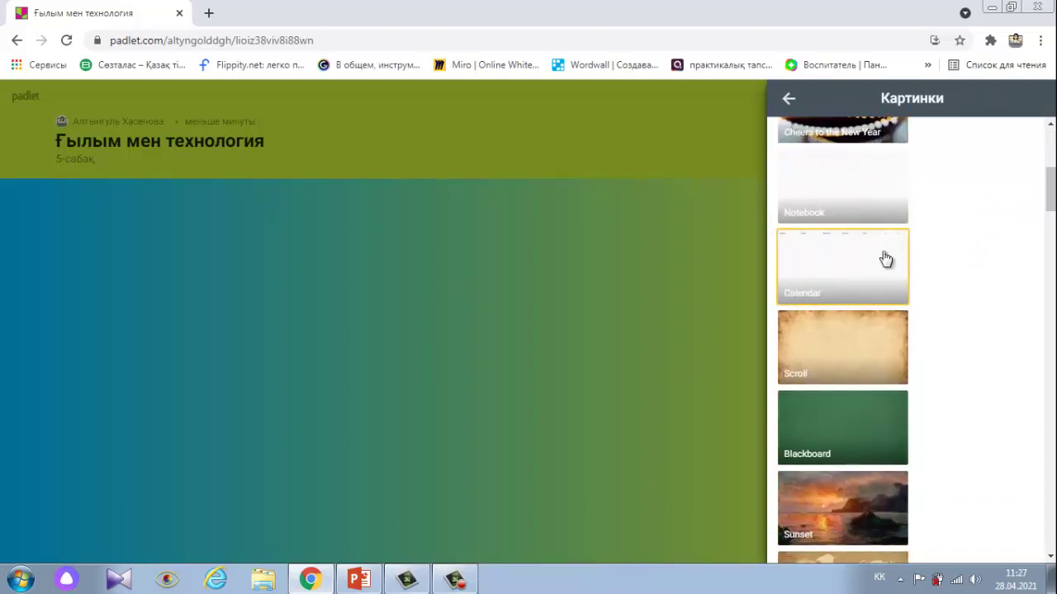
left_click(886, 258)
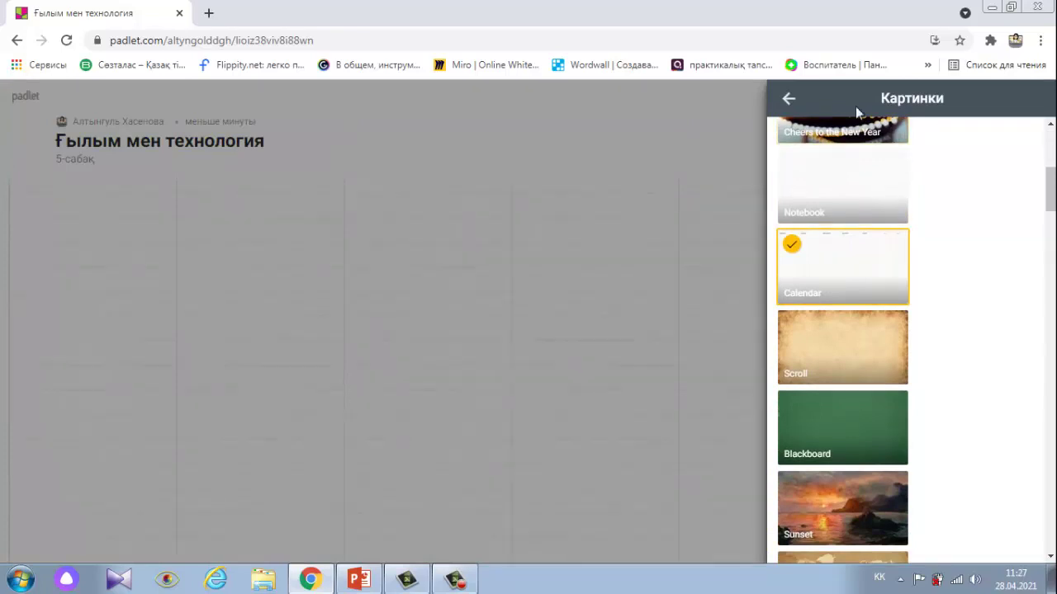
left_click(788, 98)
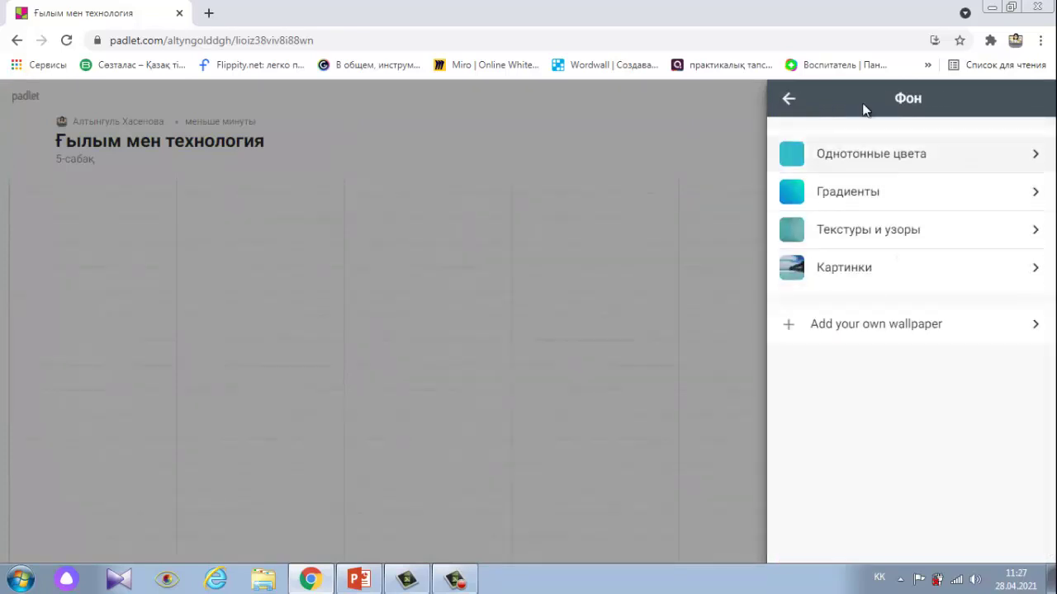
left_click(788, 100)
Enable Авторство and Комментарии for the board's posts and proceed past the settings.
scroll(910, 359, "down", 3)
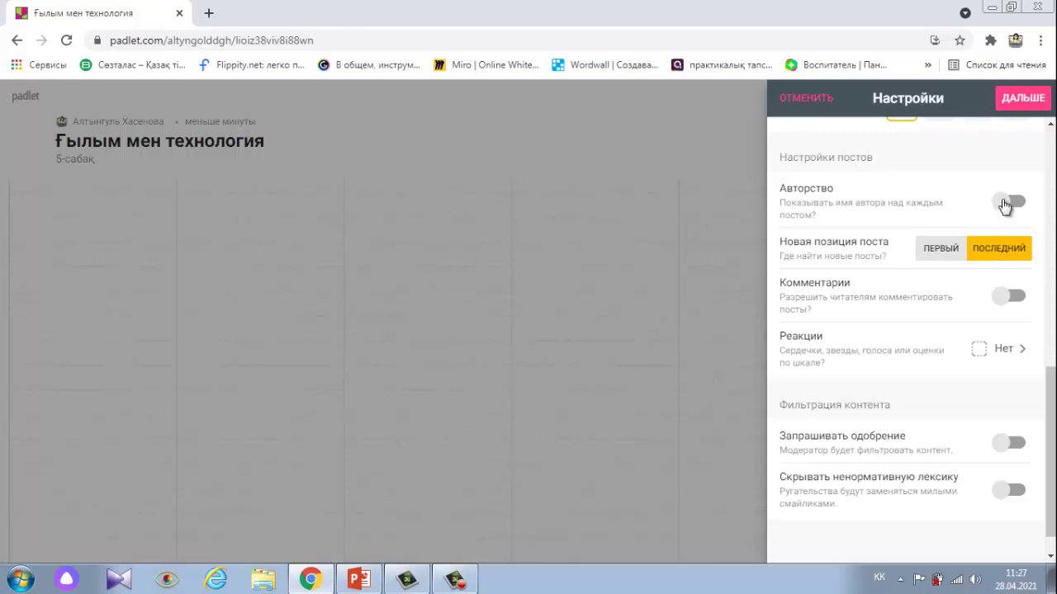
left_click(1004, 205)
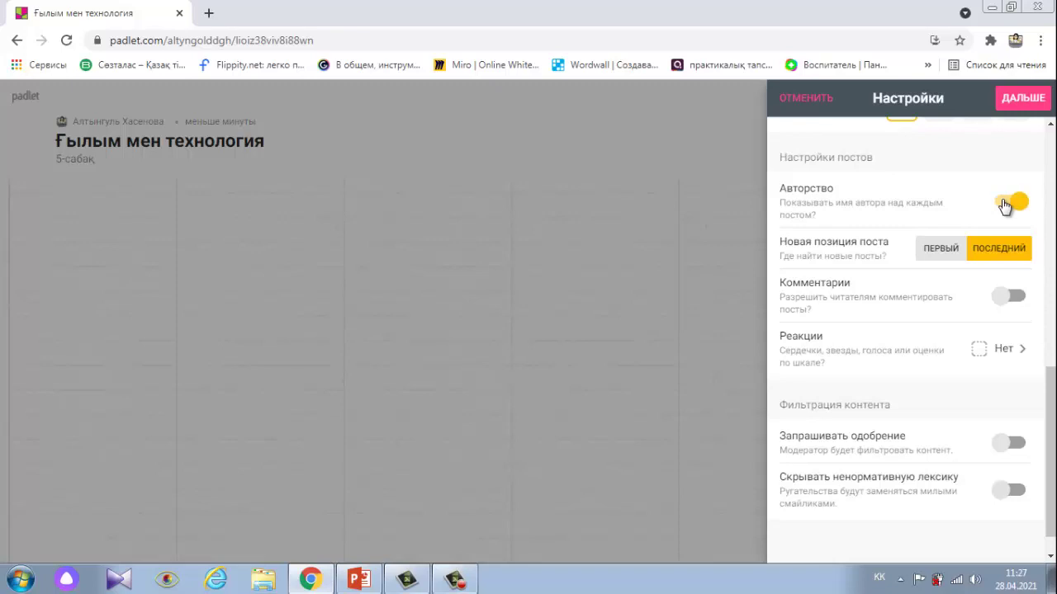
left_click(1008, 303)
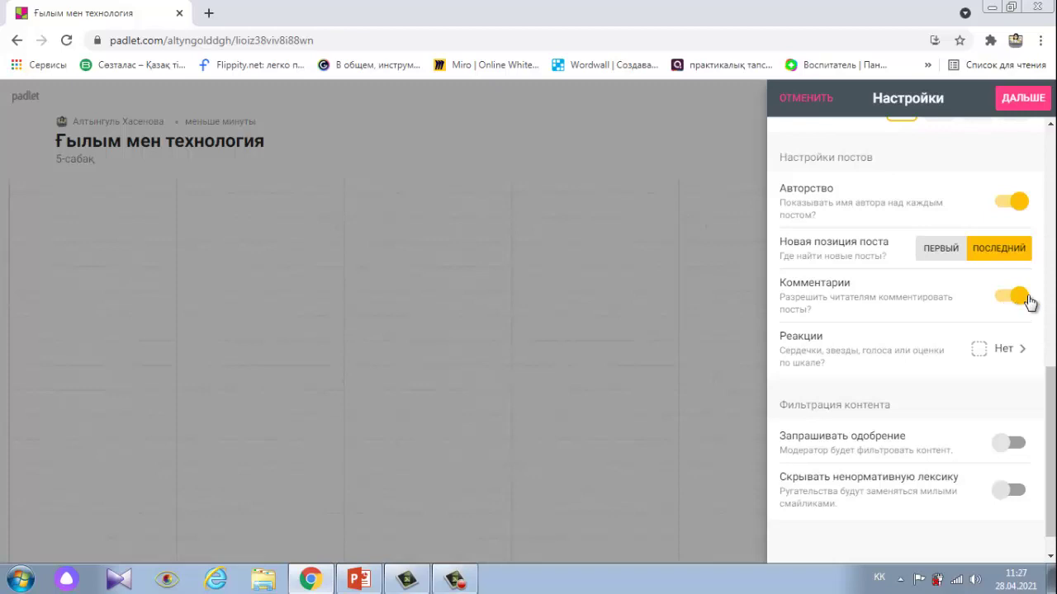
left_click(1022, 302)
left_click(1000, 302)
scroll(970, 324, "down", 1)
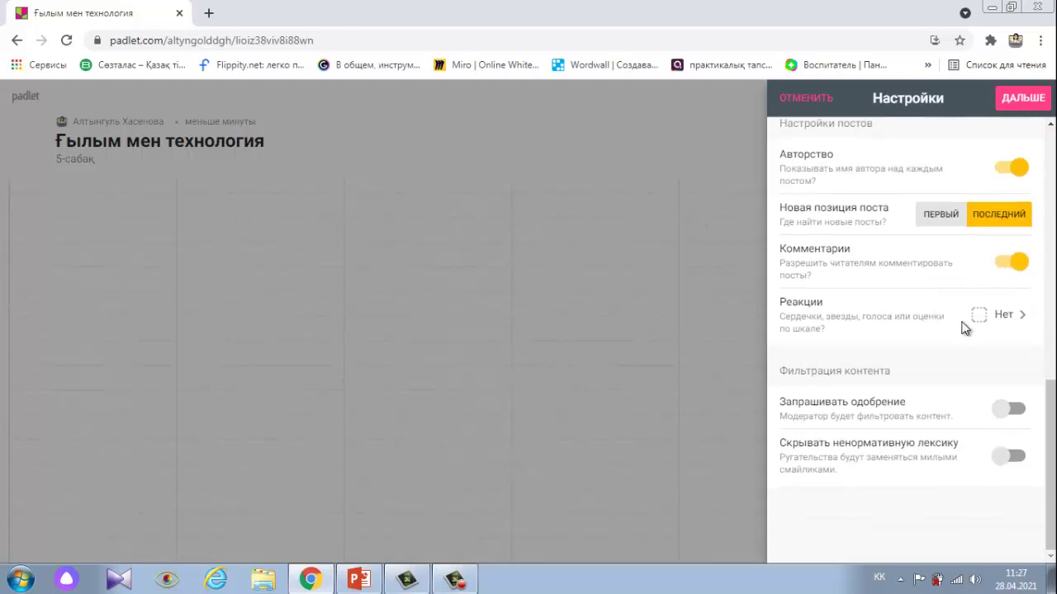
left_click(1011, 114)
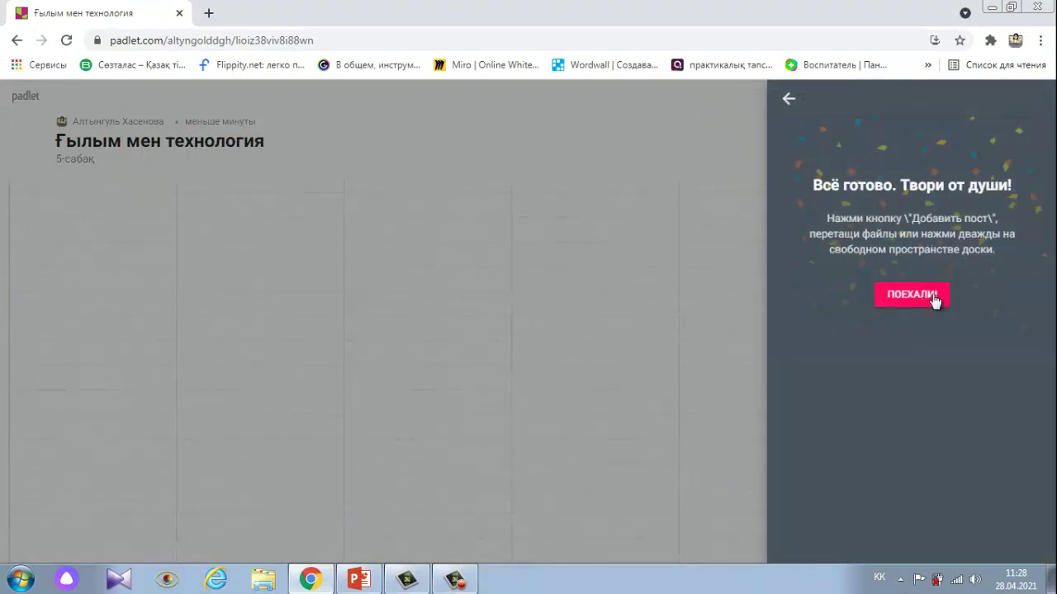
Finish the board setup and name the first column "Тапсырма".
left_click(934, 300)
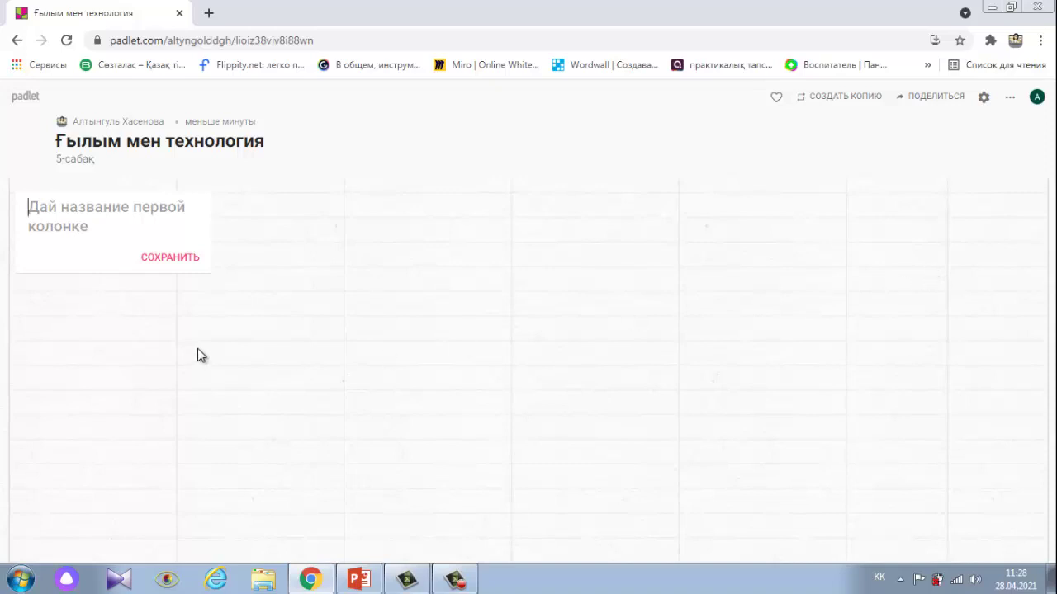
type("Тапсырма")
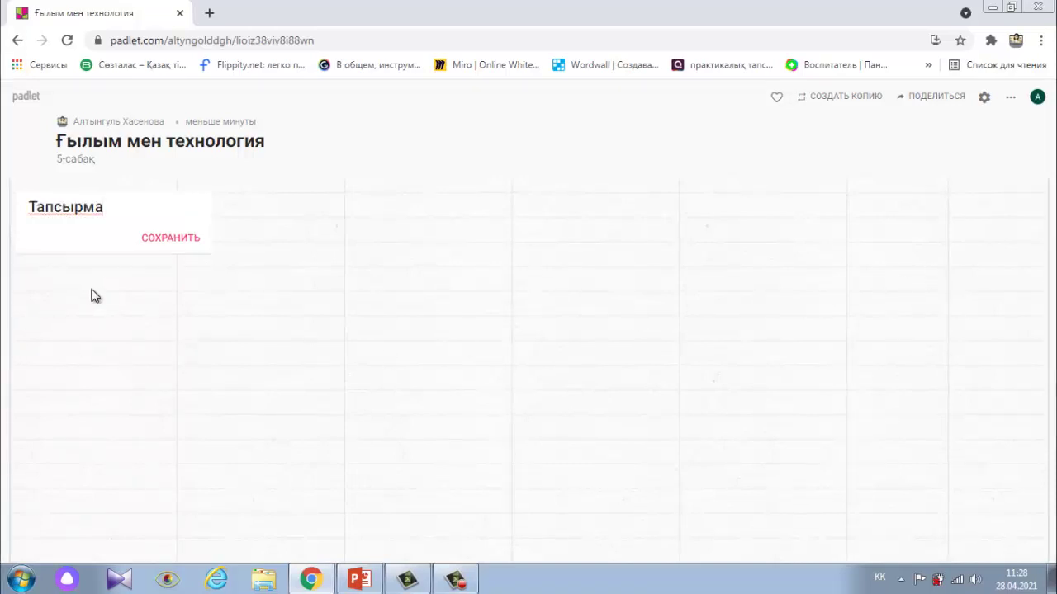
key("Return")
Add a post to the Тапсырма column and attach the Venn diagram image from the Padlet files.
left_click(114, 247)
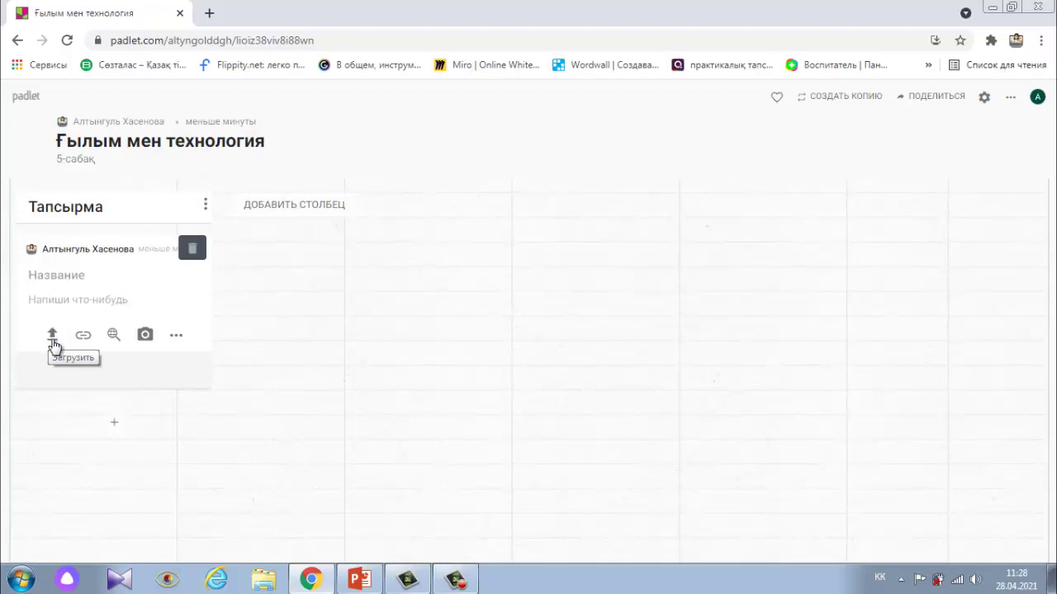
left_click(52, 336)
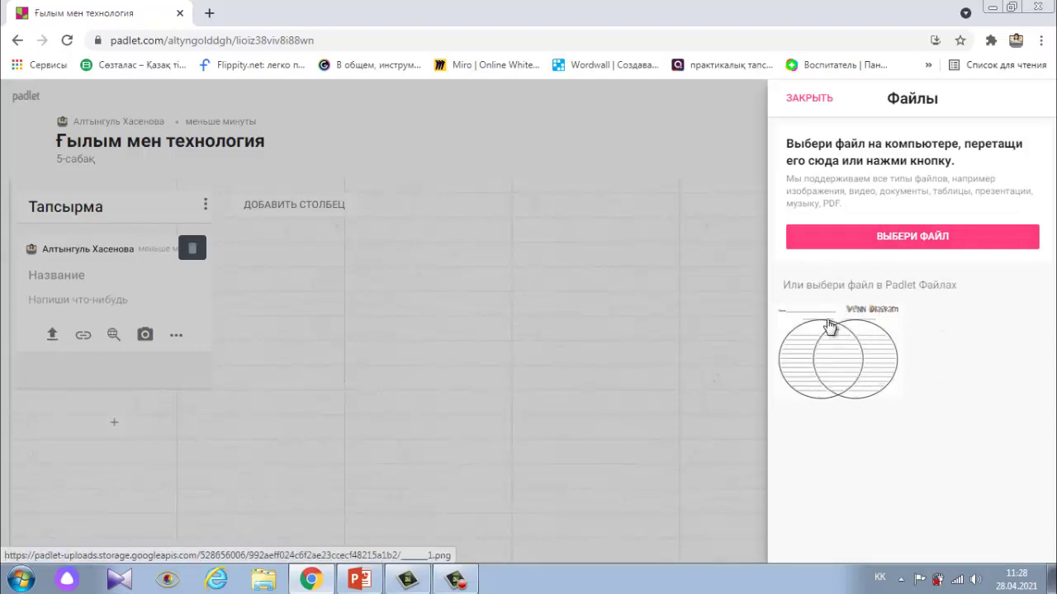
left_click(861, 378)
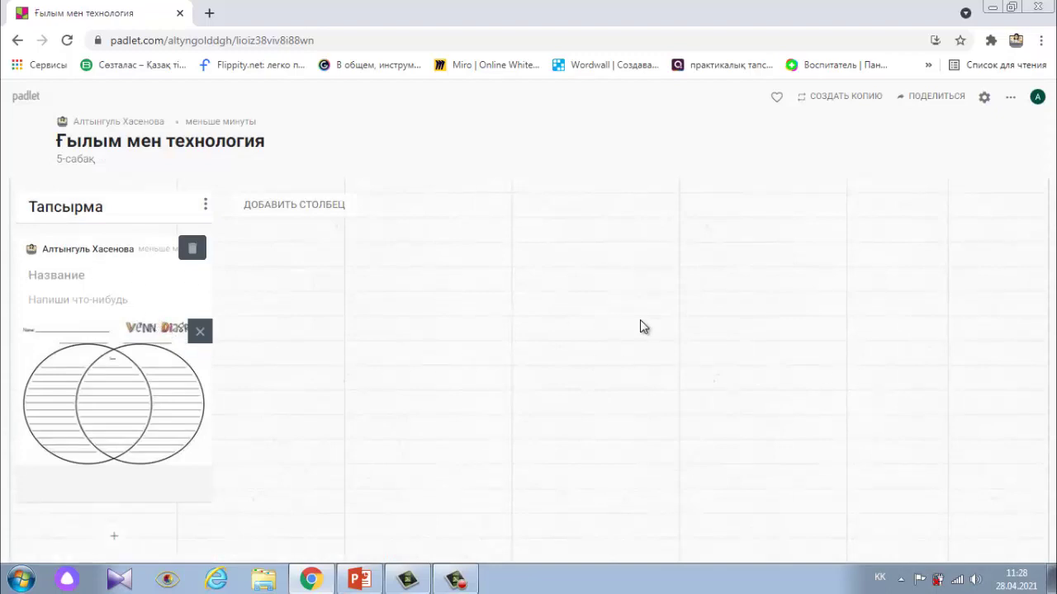
Title the Venn diagram post "Оқылым және тыңдалым материалары негізінде Венн диаграммасын толтыр." and publish it.
type("Оқылым және тыңдалым материал")
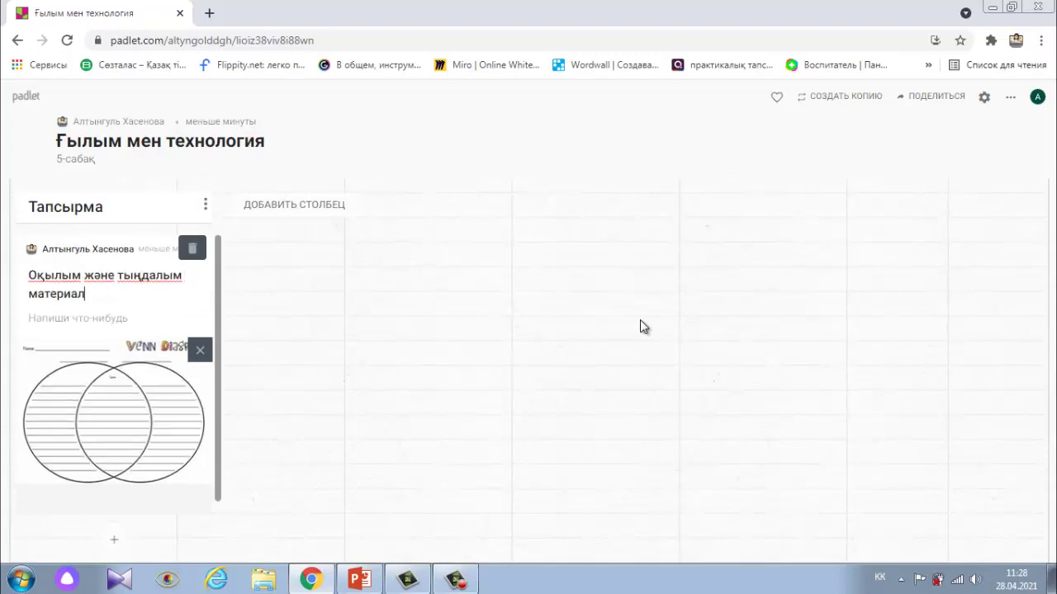
type("дары негізінде Вен")
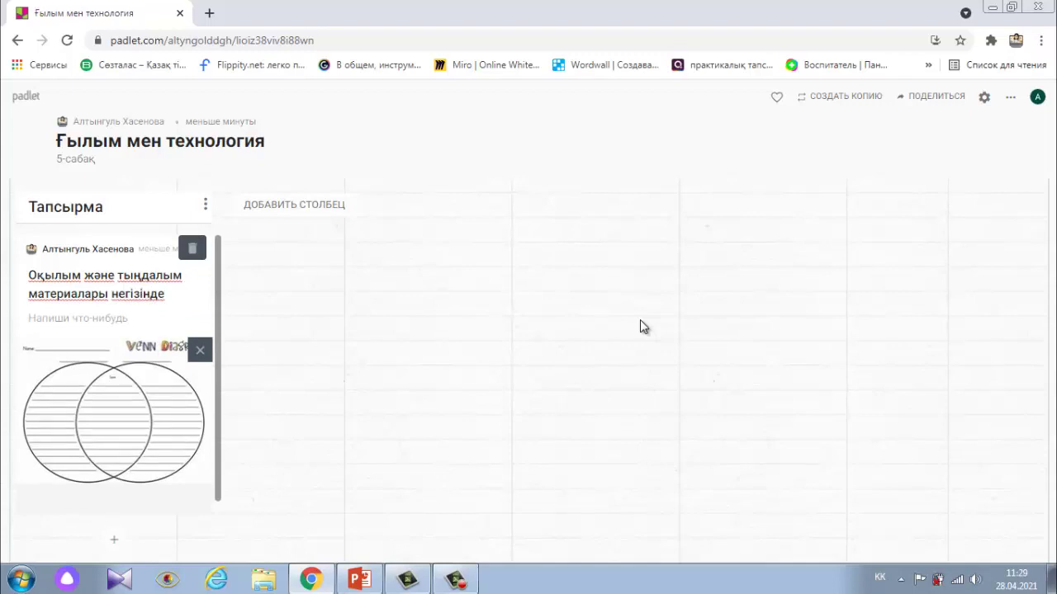
type("н диаграммасын тол")
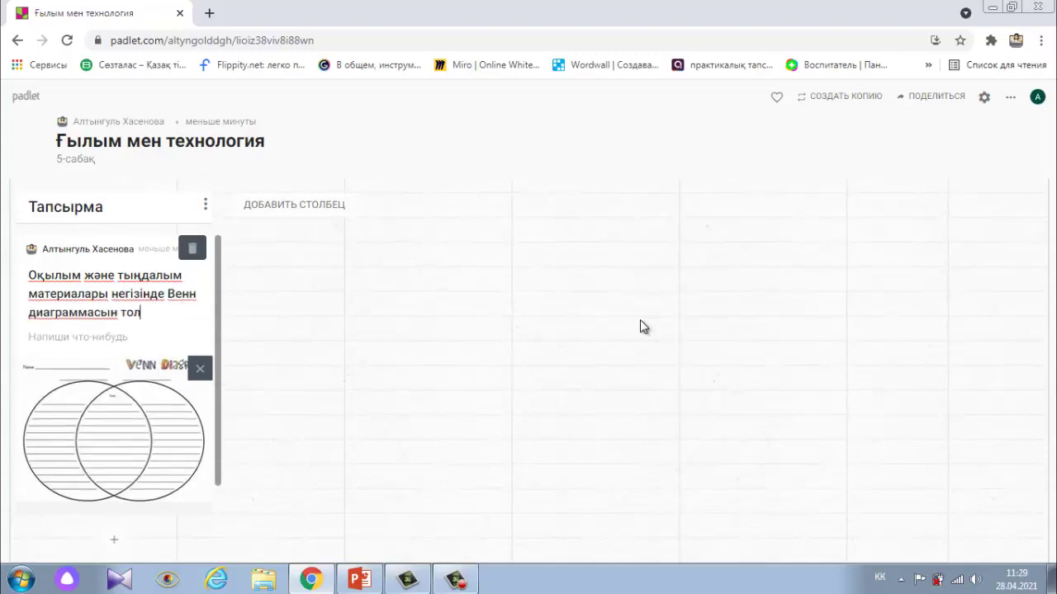
type("тыр.")
left_click(294, 312)
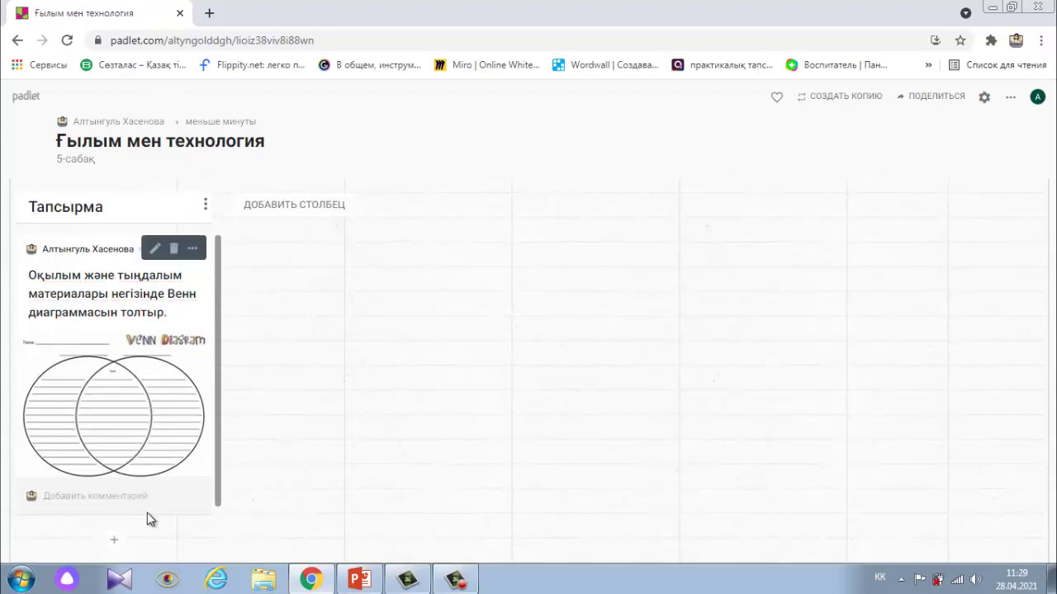
Add a second post titled "Дескриптор" to the Тапсырма column and publish it.
left_click(114, 545)
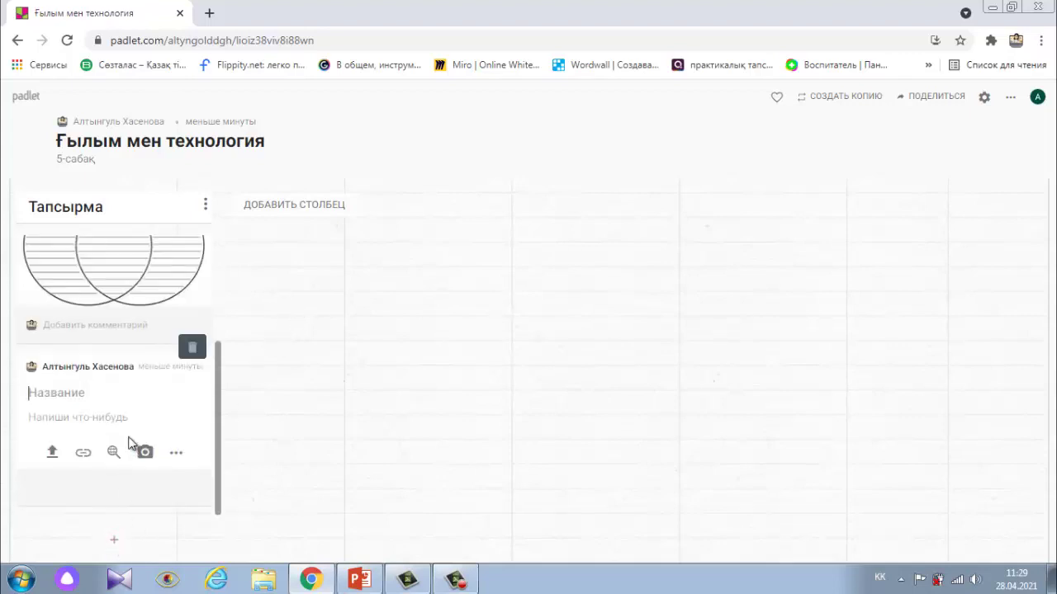
type("Дескриптор")
left_click(327, 395)
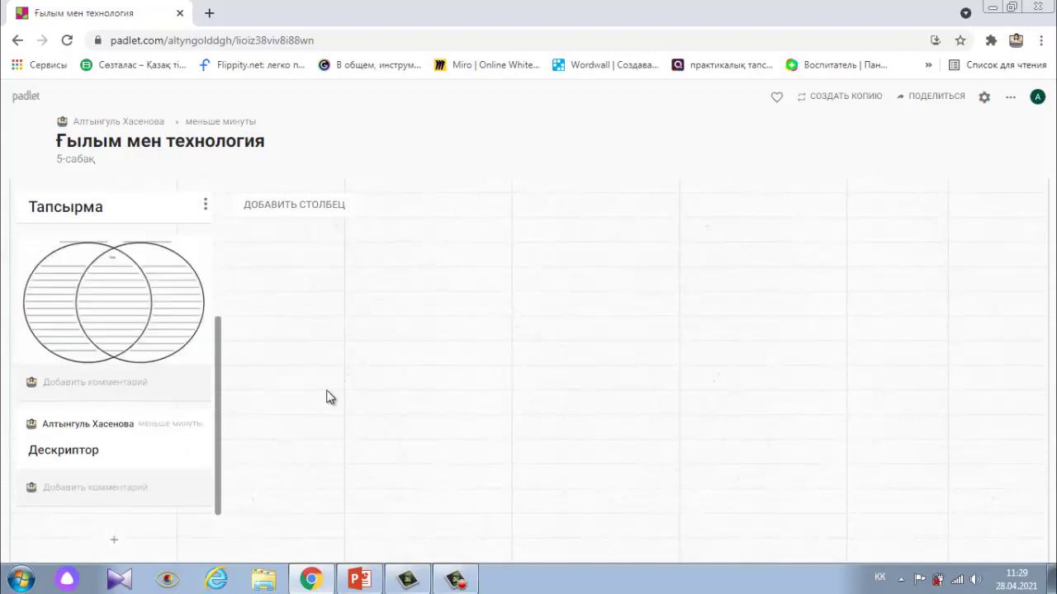
Add a second column named "Тыңдалым" to the board.
left_click(302, 204)
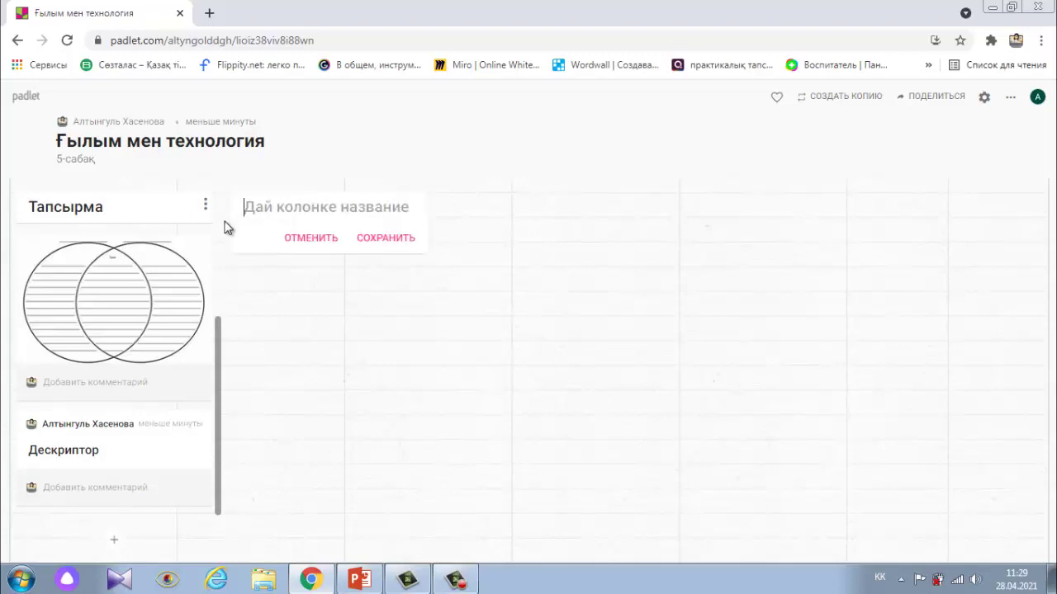
scroll(204, 241, "up", 2)
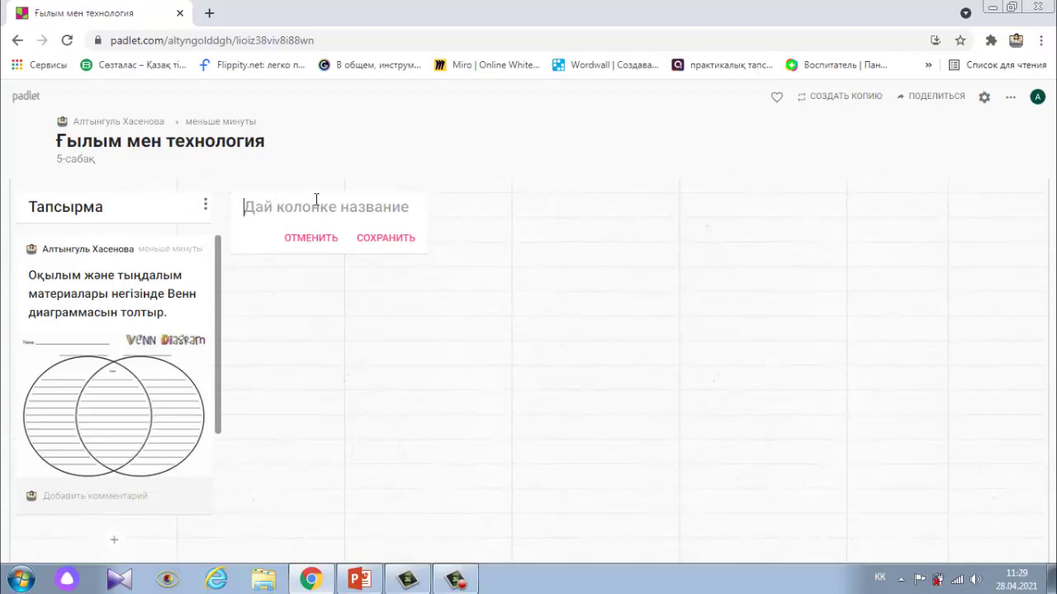
type("Тың")
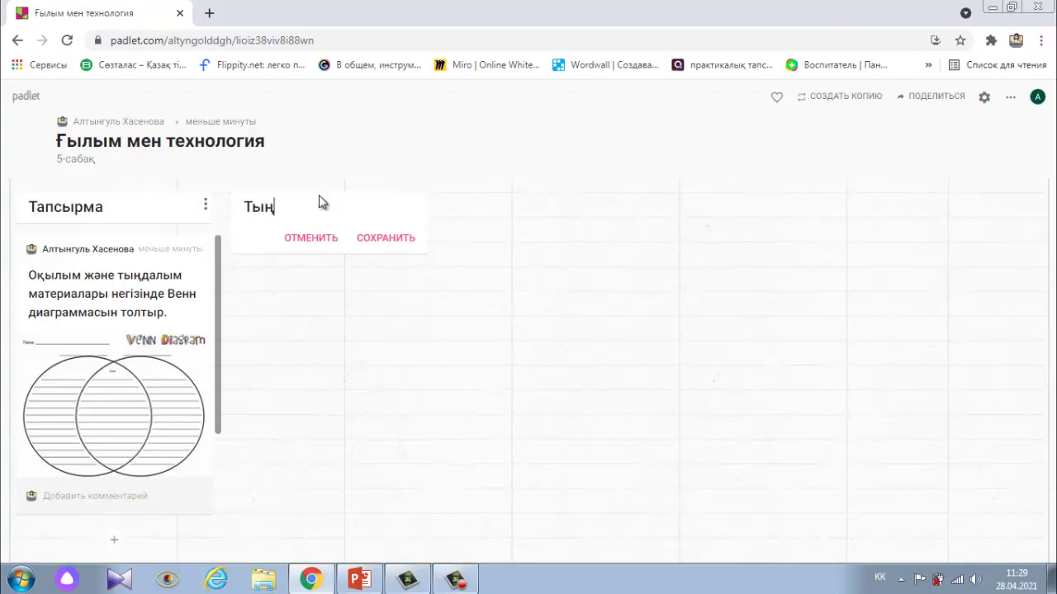
type("далым")
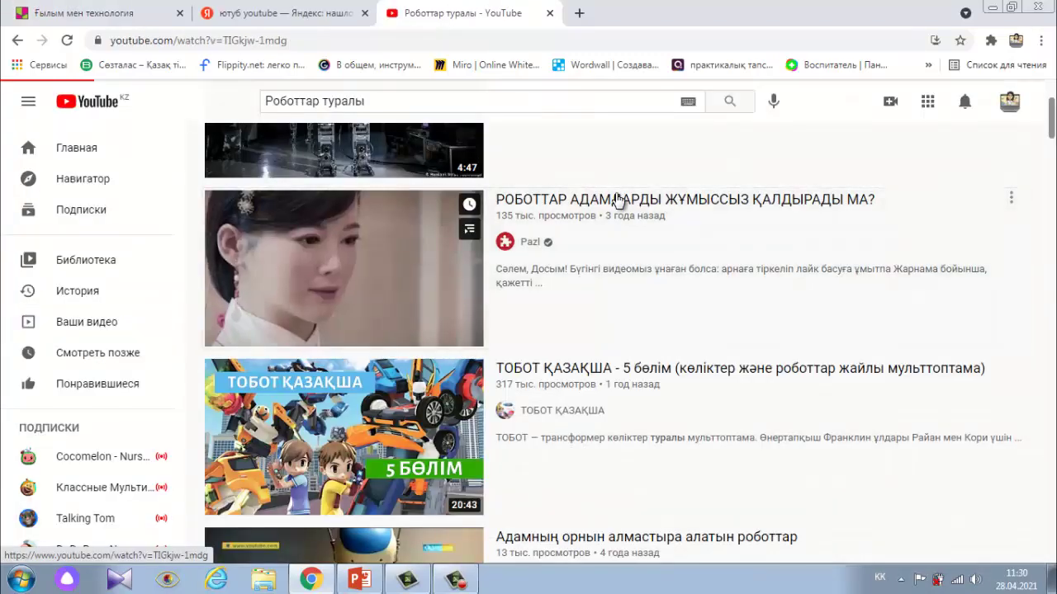
Open the YouTube video "РОБОТТАР АДАМДАРДЫ ЖҰМЫССЫЗ ҚАЛДЫРАДЫ МА?" and copy its web address.
left_click(618, 200)
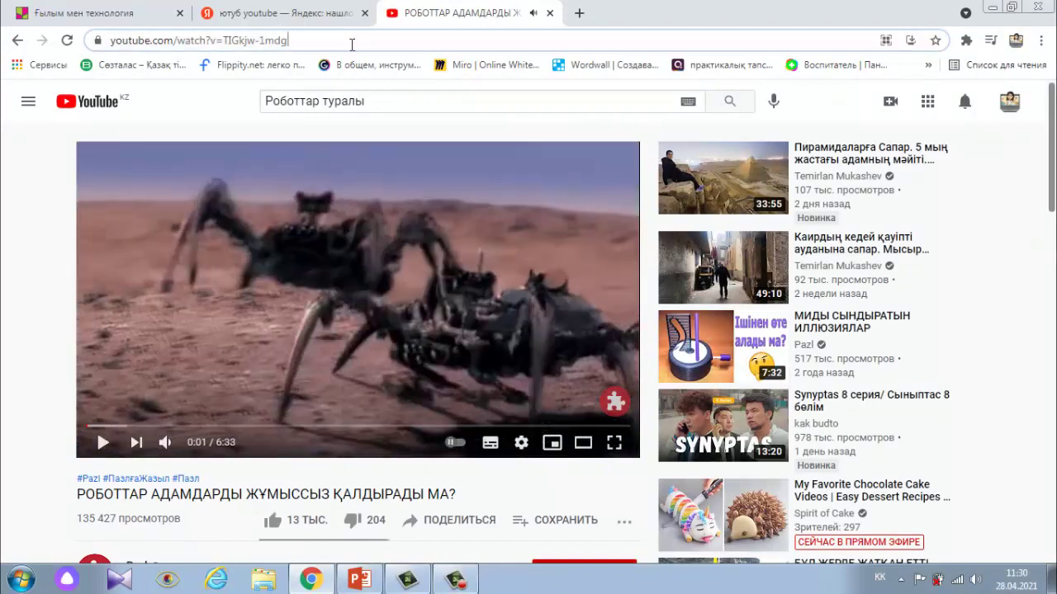
left_click(354, 40)
key("ctrl+c")
right_click(226, 40)
left_click(279, 99)
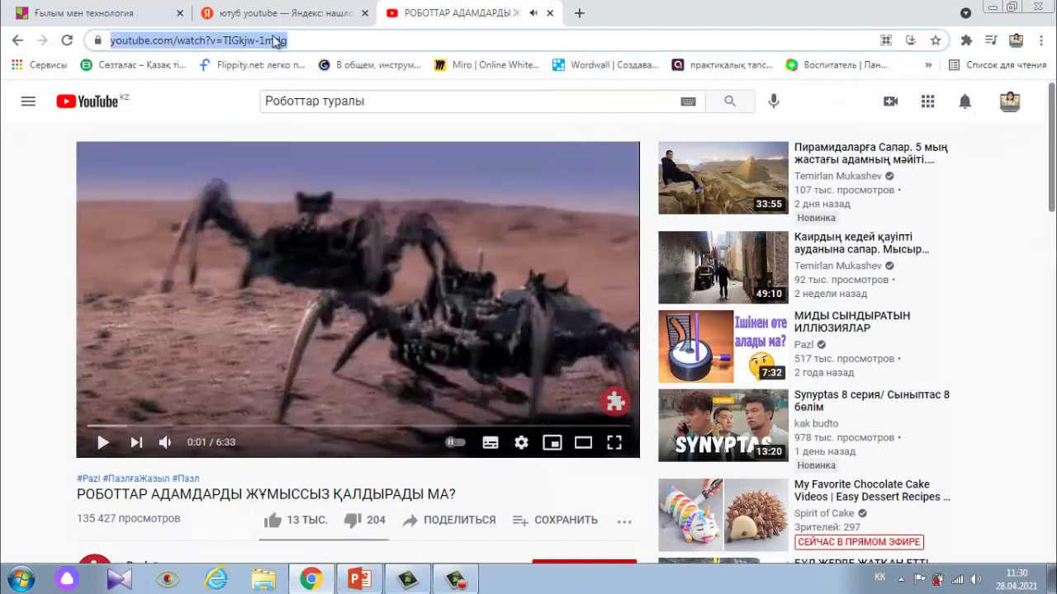
Return to the Padlet board, attach the copied YouTube link to the new post in the Тыңдалым column, and publish it.
left_click(113, 12)
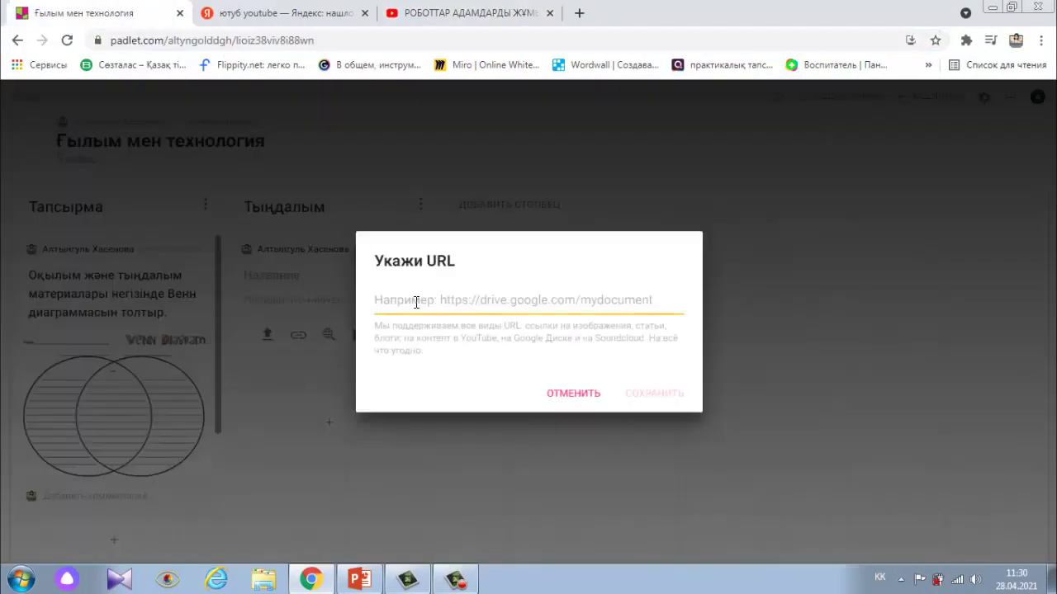
right_click(416, 300)
left_click(433, 393)
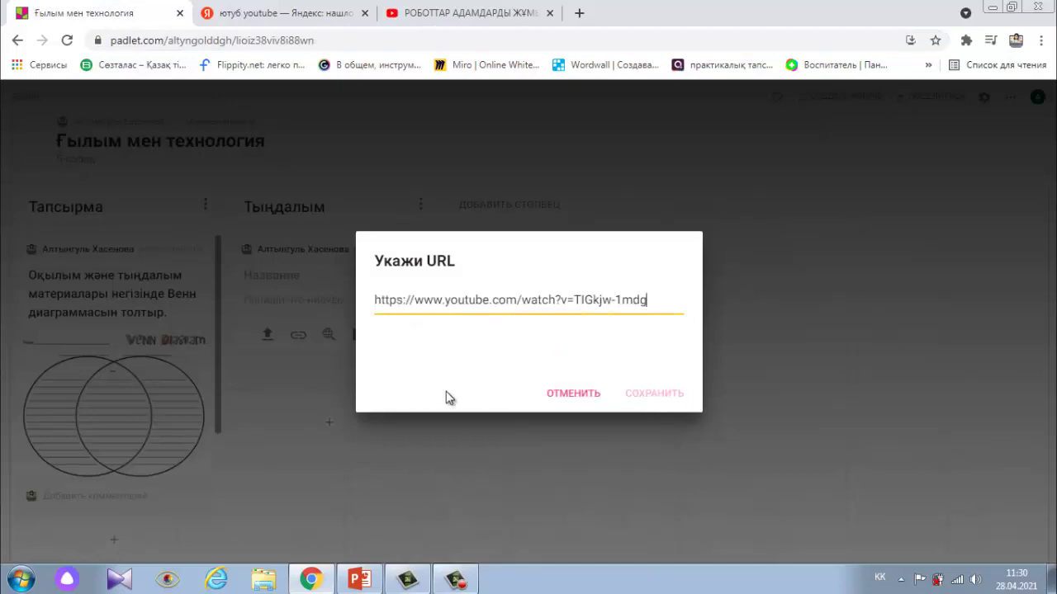
left_click(629, 393)
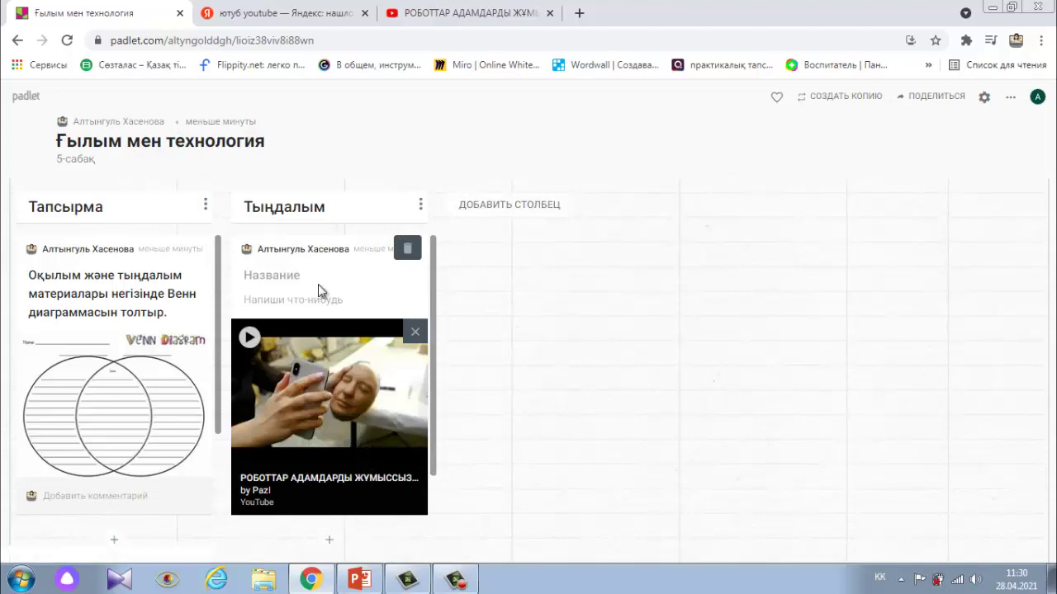
left_click(288, 529)
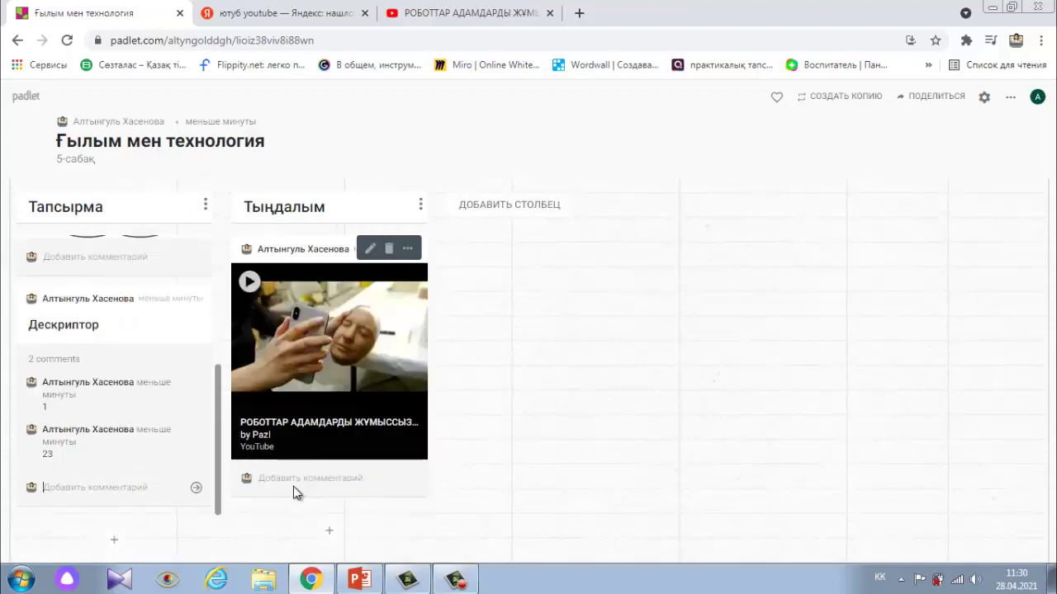
Add a post titled "5 ақпаратты анықта" below the video in the Тыңдалым column and publish it.
left_click(328, 531)
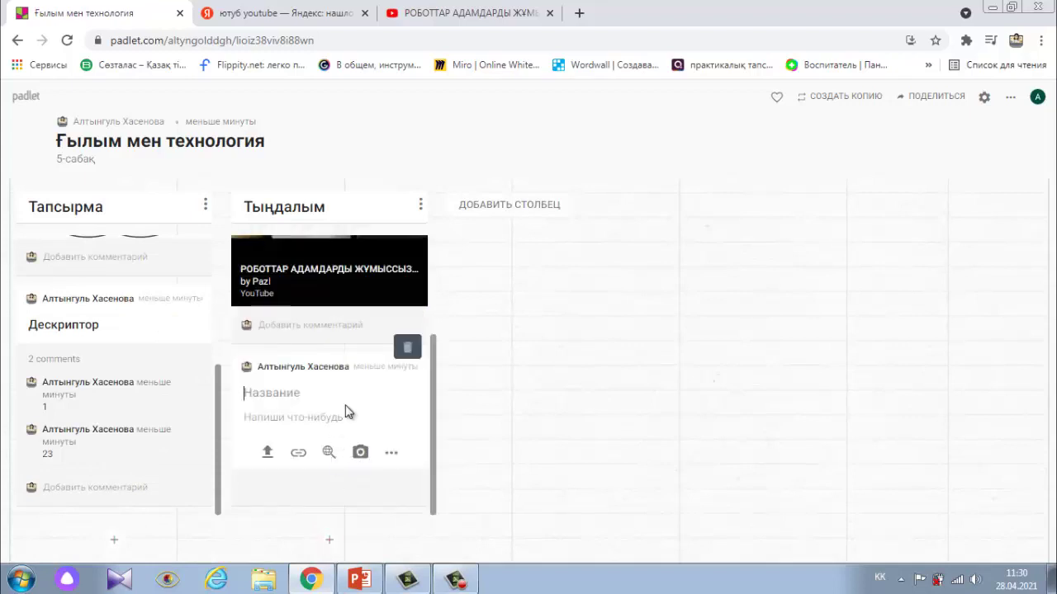
type("Тыңдалымды ")
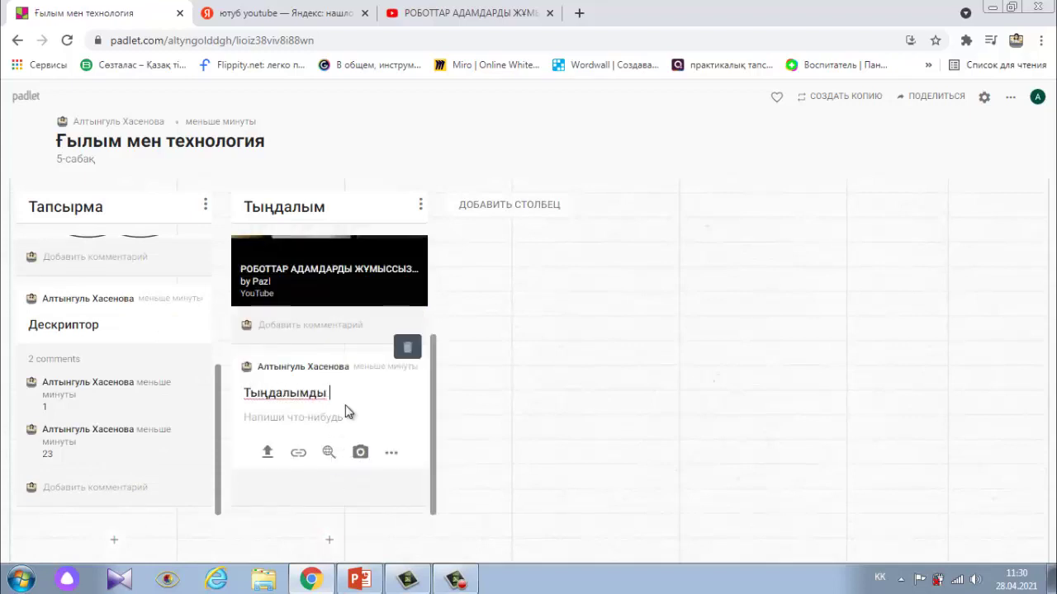
type("т")
key("ctrl+a")
key("BackSpace")
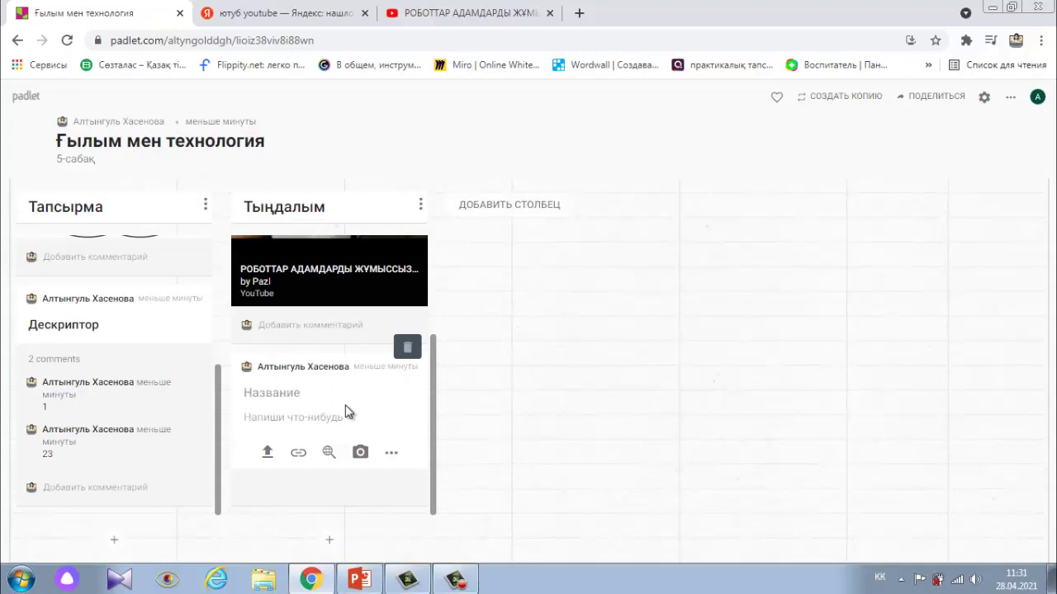
type("5 ақпаратты анықта")
left_click(563, 355)
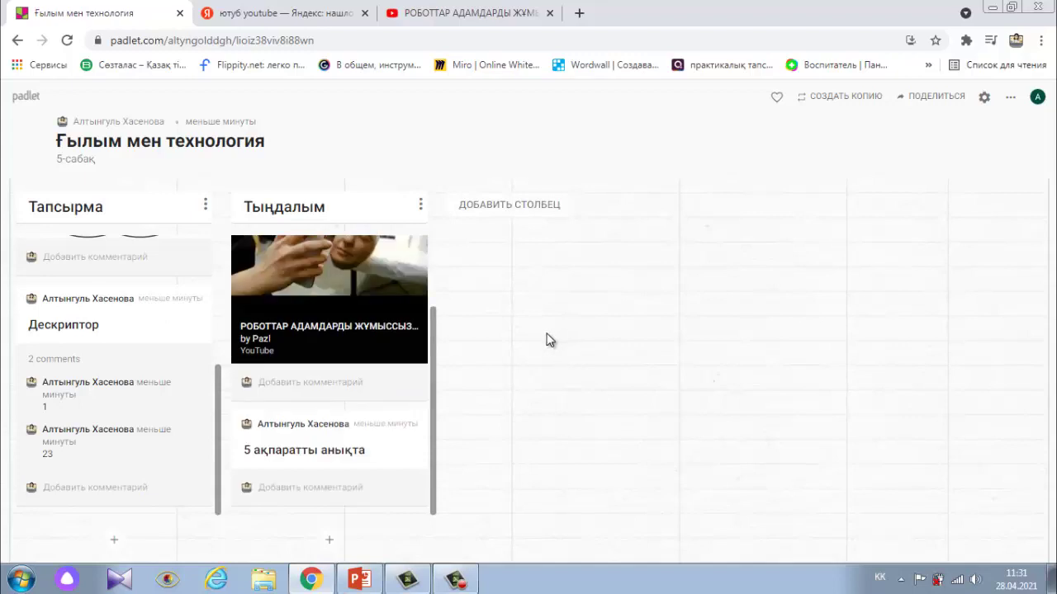
Add a third column named "Оқылым" to the board.
left_click(512, 204)
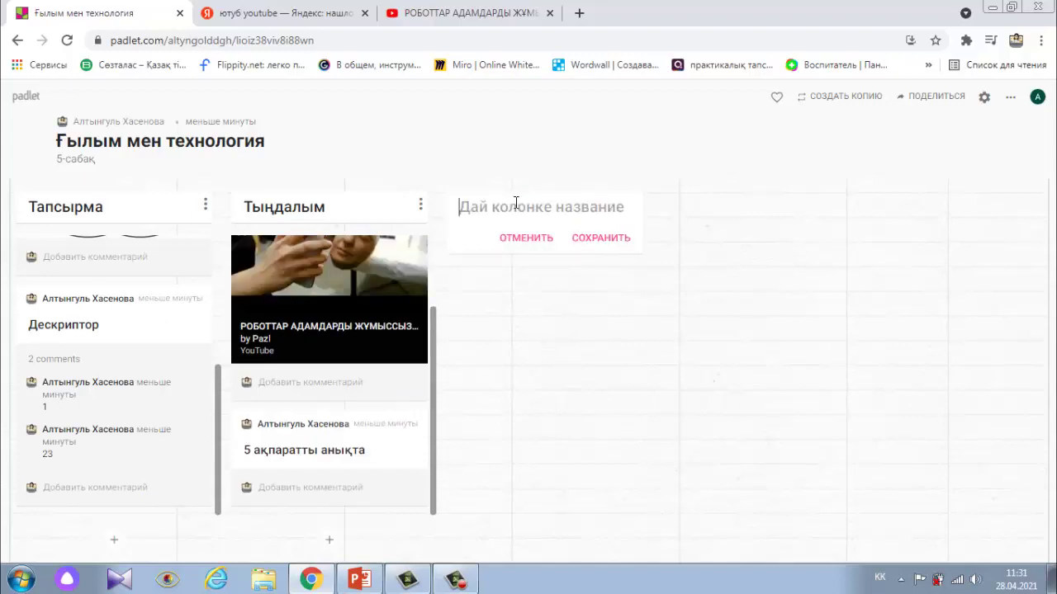
type("Оқыл")
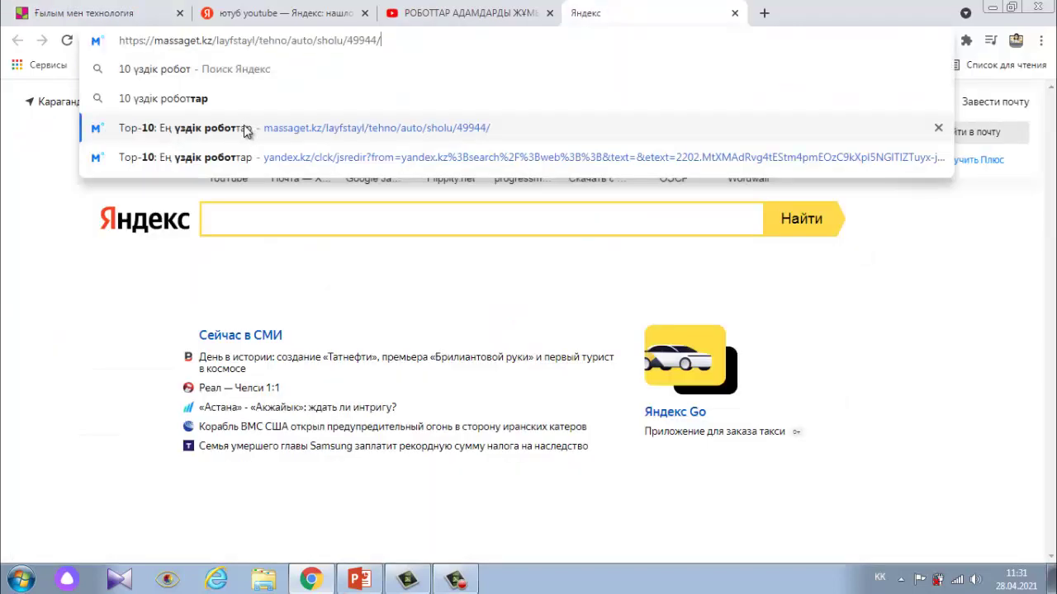
Open the massaget.kz article "Top-10: Ең үздік роботтар" and copy its web address.
left_click(309, 127)
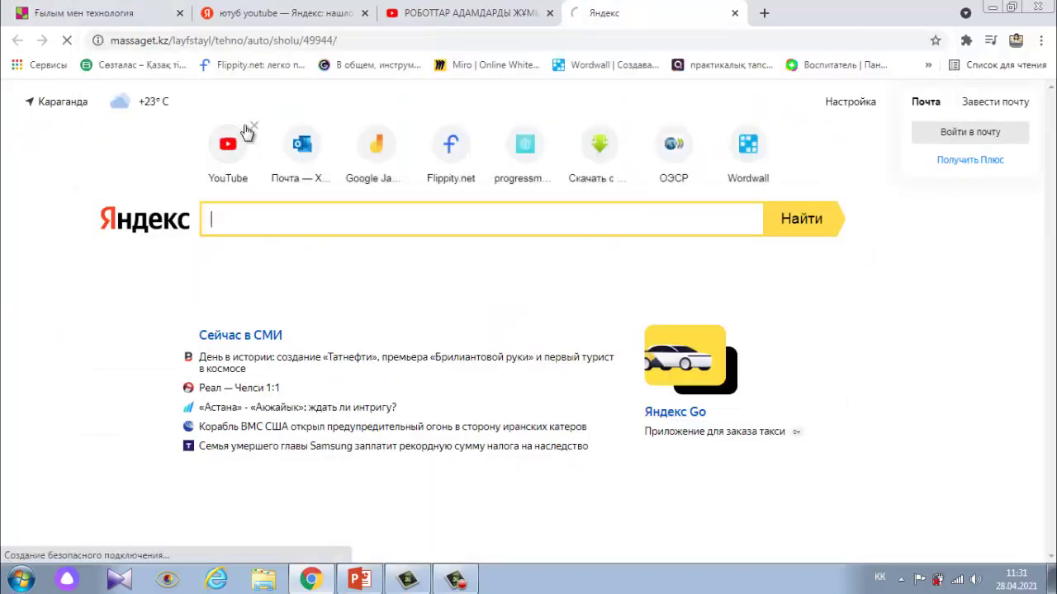
left_click(385, 41)
key("ctrl+c")
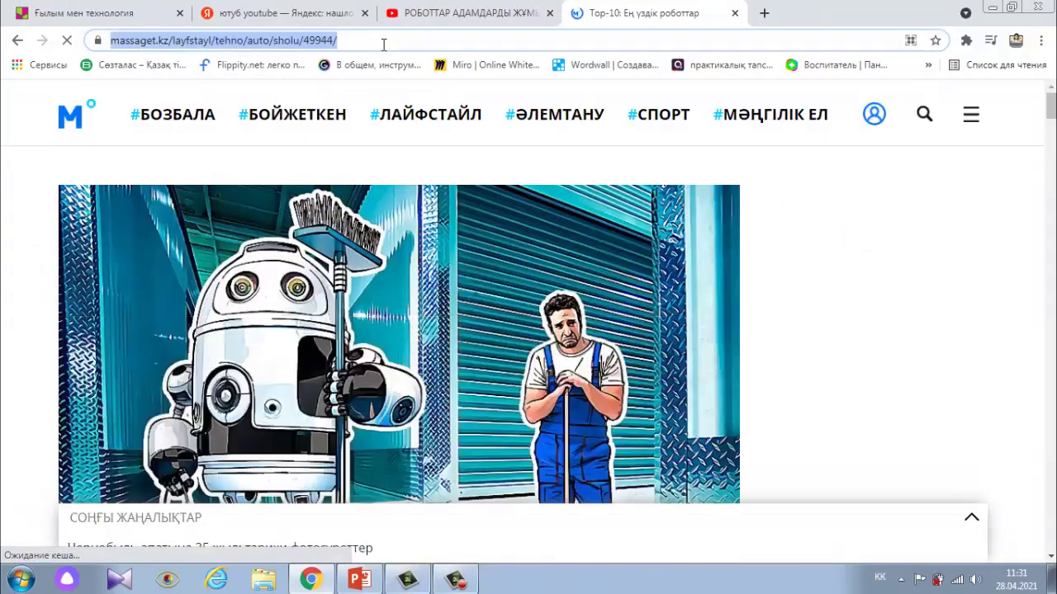
right_click(314, 41)
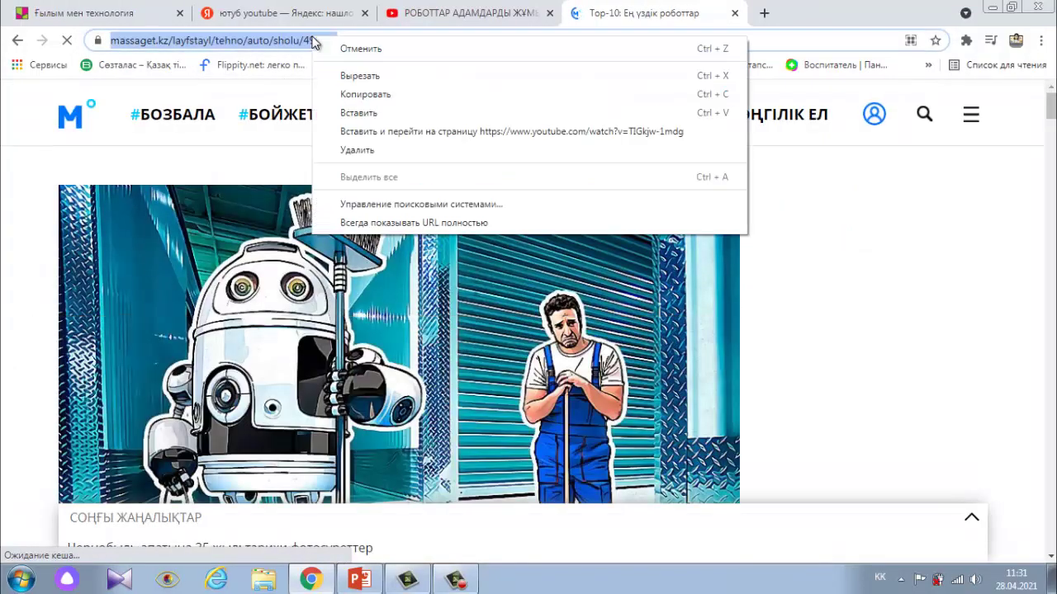
left_click(358, 95)
Return to the Padlet board and attach the copied massaget.kz article link to the new post in the Оқылым column.
left_click(132, 15)
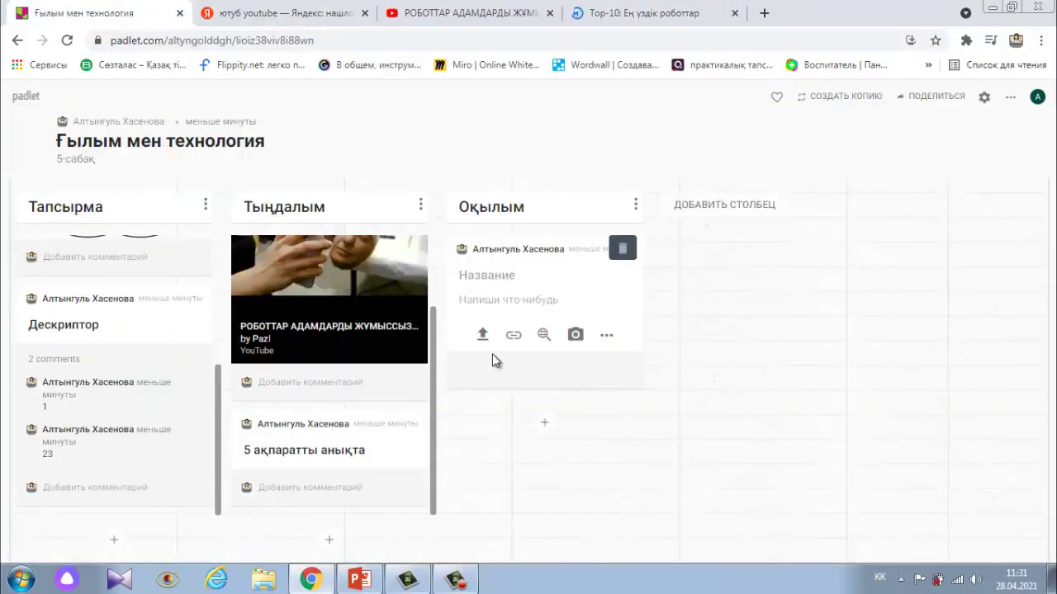
left_click(512, 339)
right_click(516, 302)
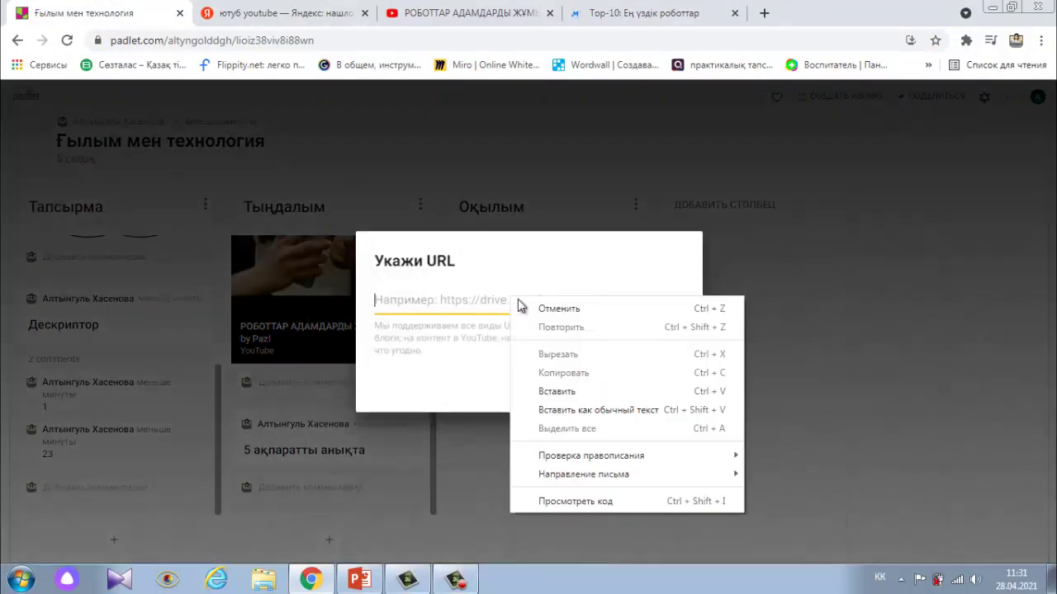
left_click(553, 391)
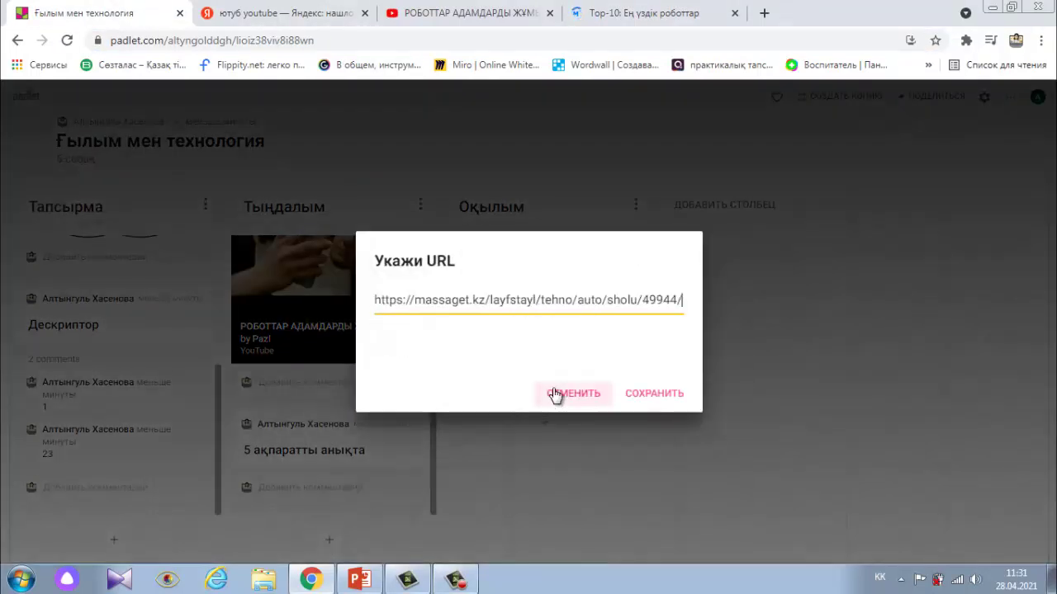
left_click(642, 395)
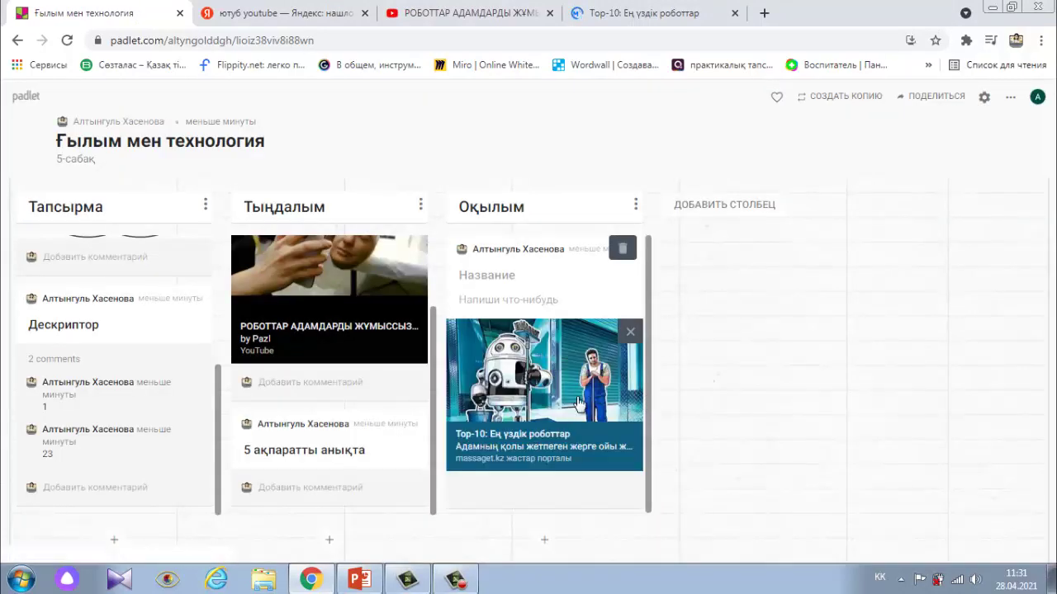
Add a post titled "5 маңызды ақпаратты анықта." below the article in the Оқылым column and publish it.
left_click(544, 540)
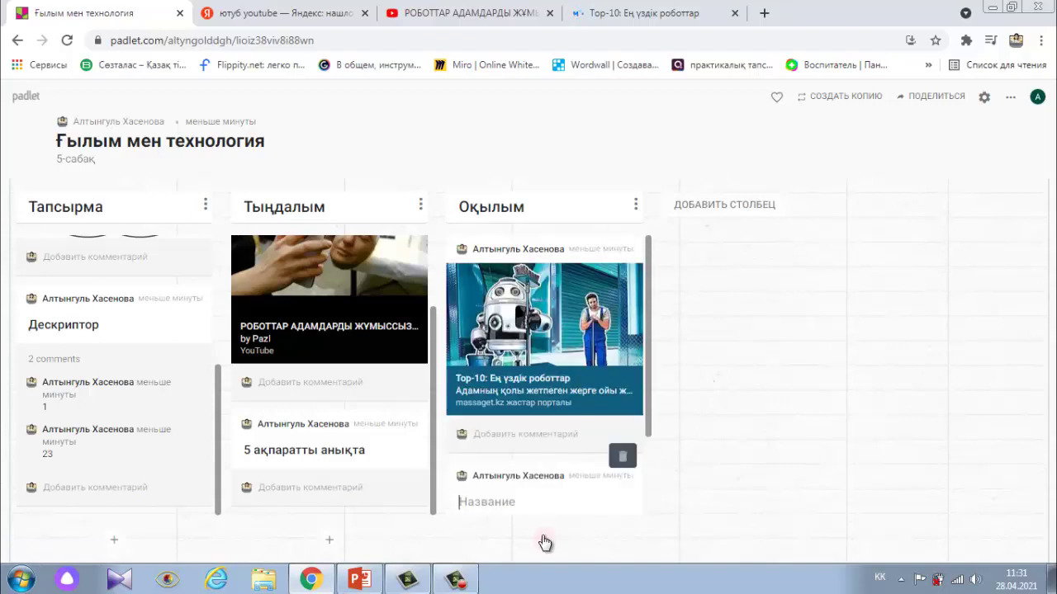
type("5")
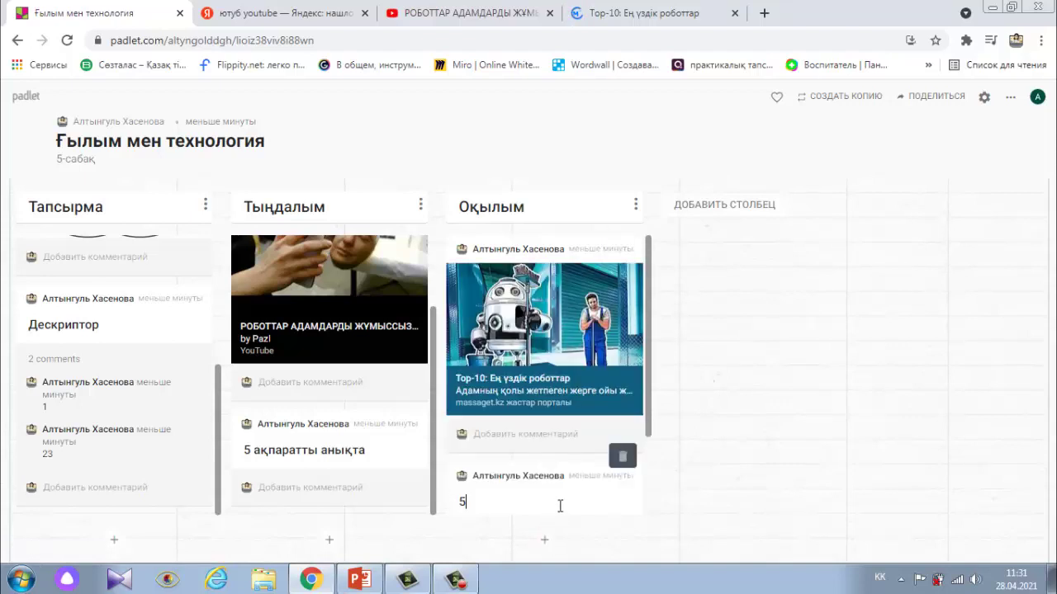
type(" маңызды ақпаратты")
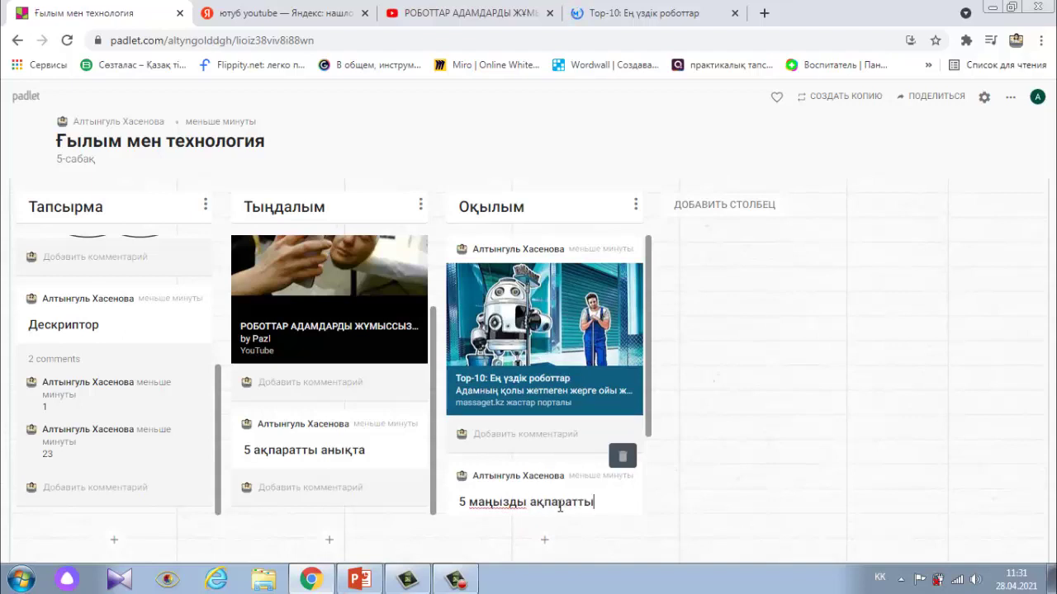
type(" анықта")
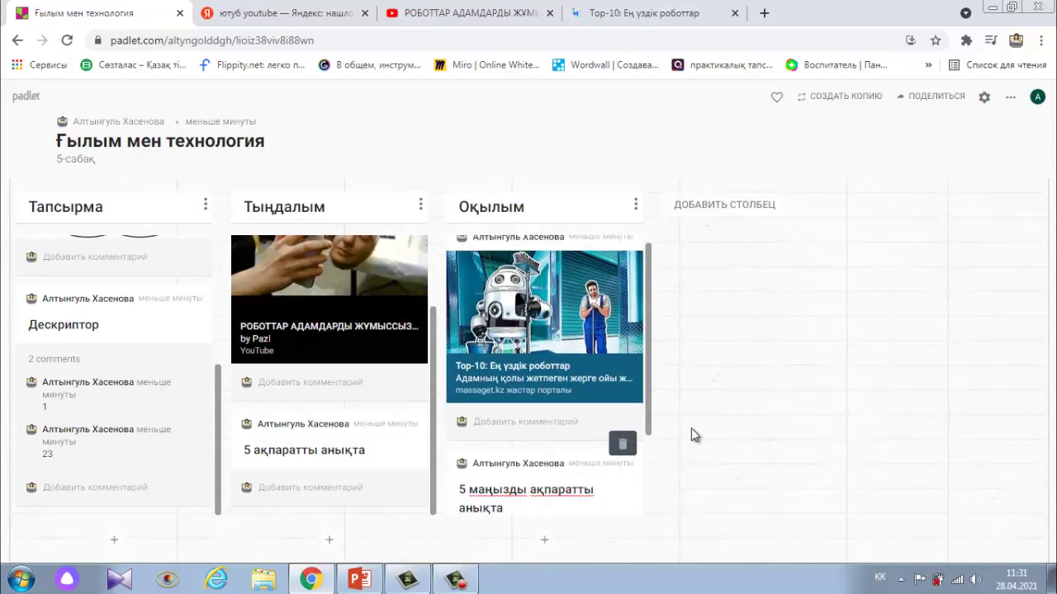
type(".")
left_click(715, 417)
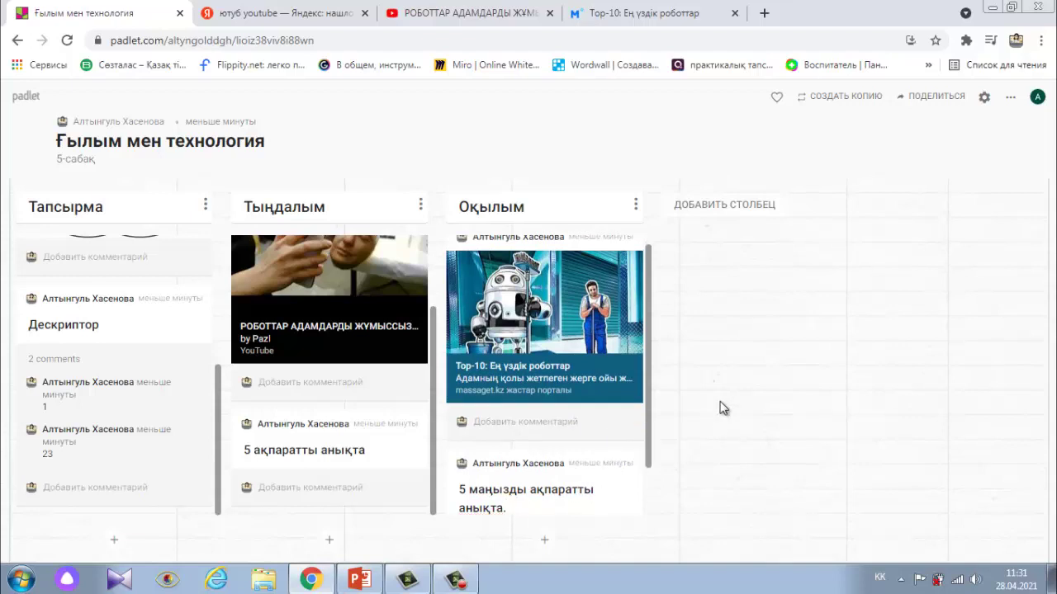
Add a fourth column named "Менің роботым" to the board.
left_click(710, 206)
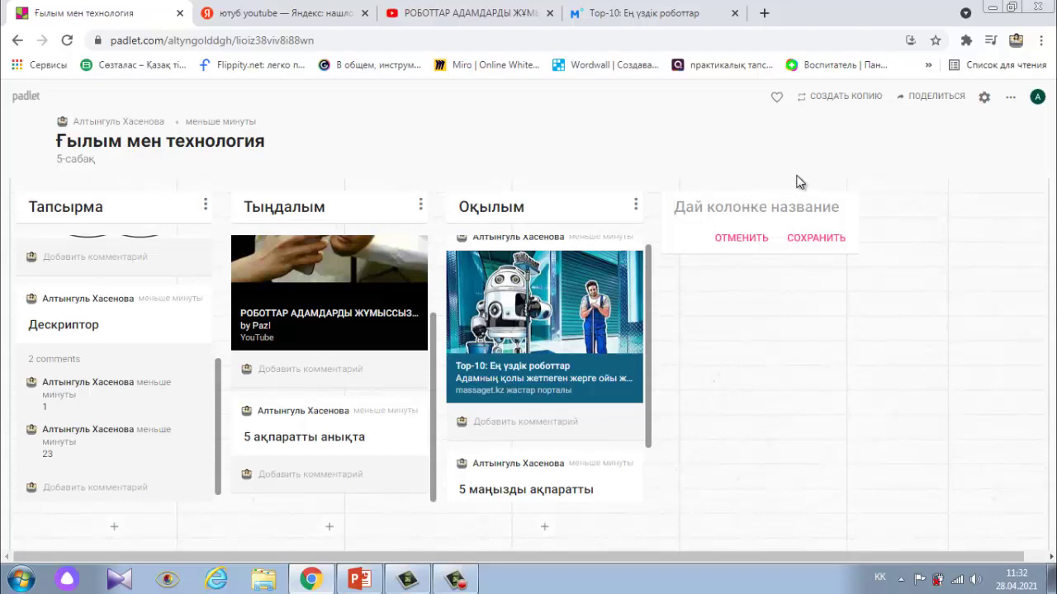
type("Менің ")
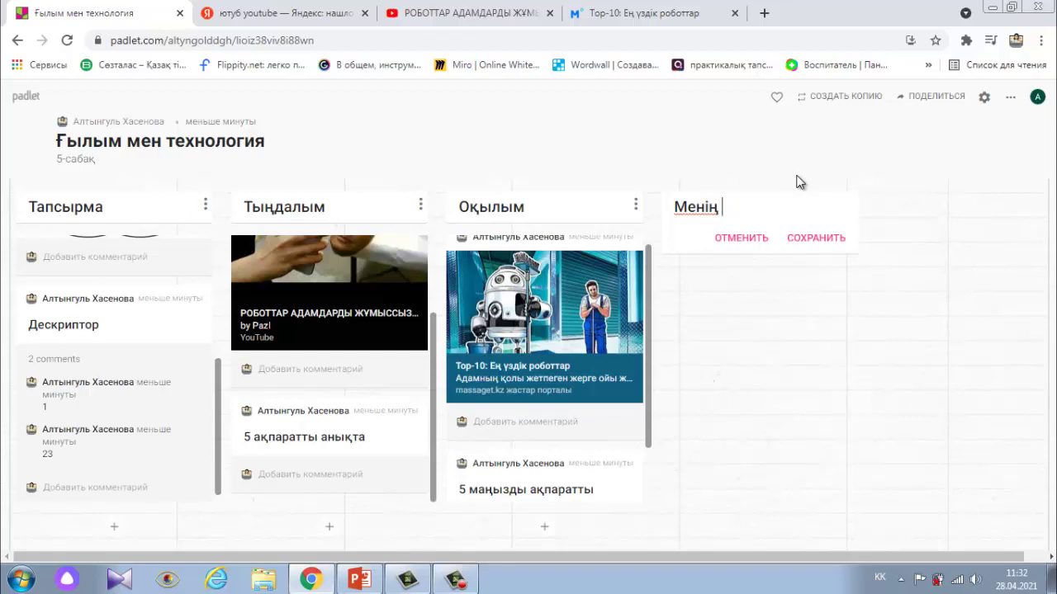
type("роботым")
key("Return")
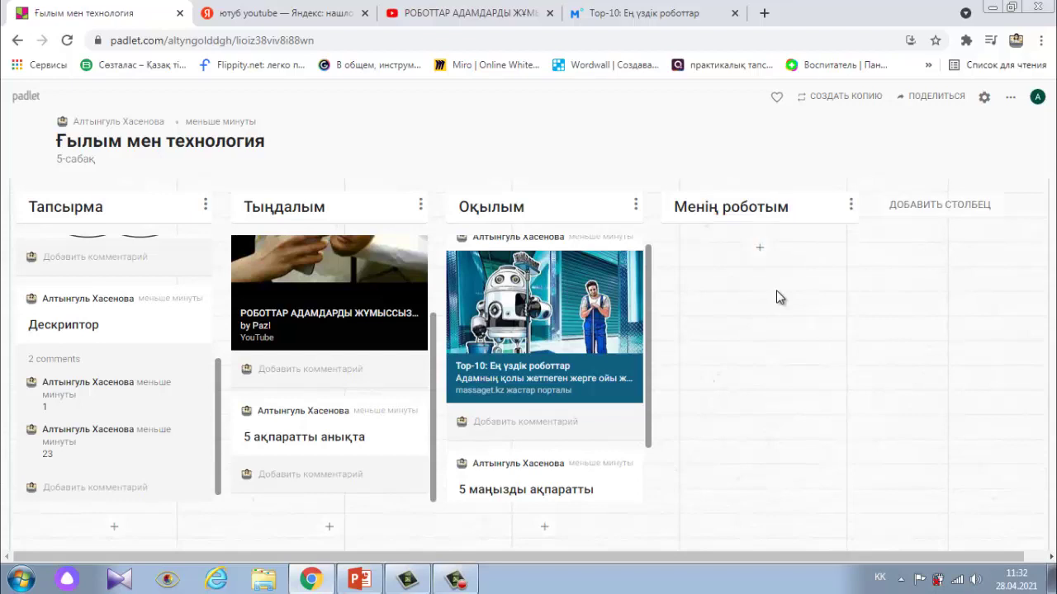
Create a post in the Менің роботым column and attach the white robot picture from an image search for "Робот".
left_click(761, 244)
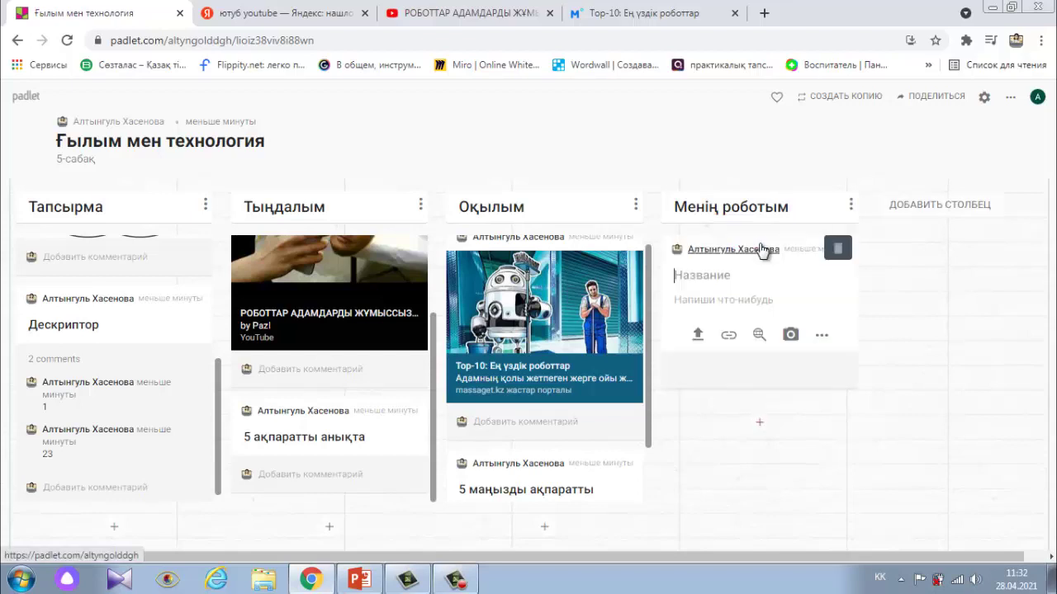
left_click(758, 335)
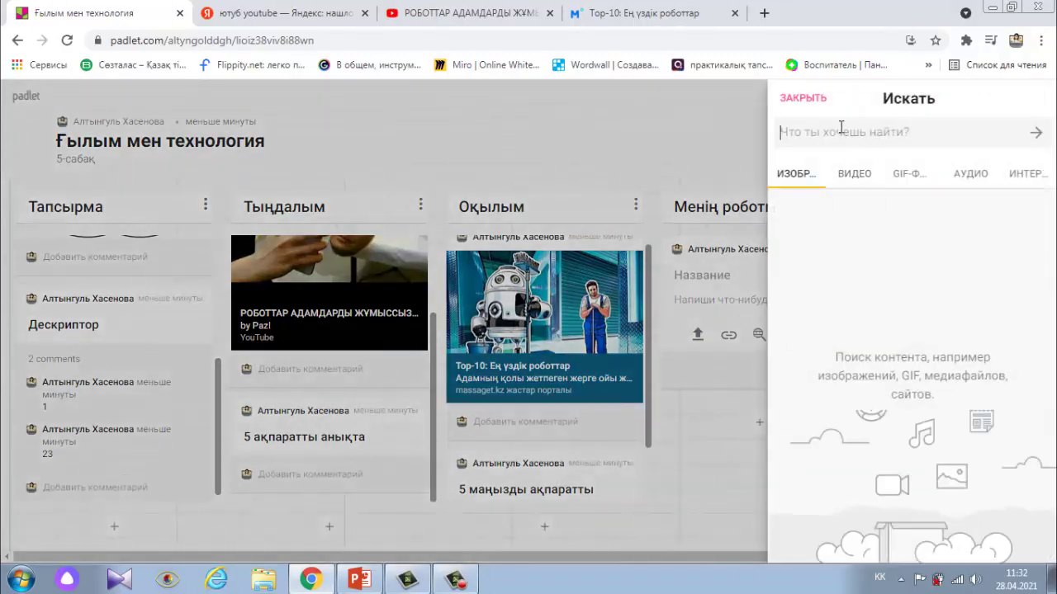
type("Робот")
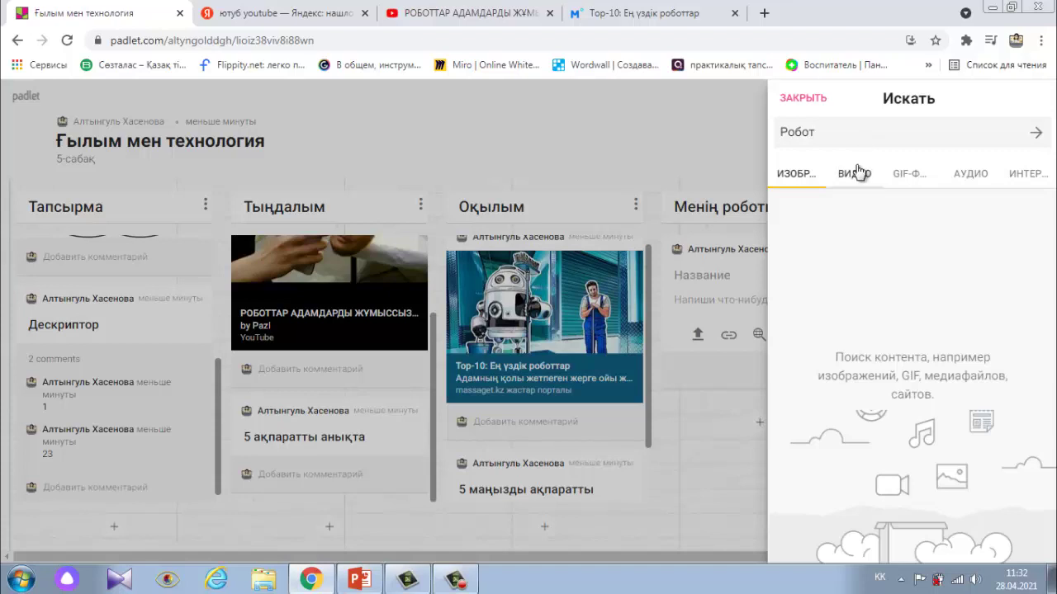
left_click(1034, 135)
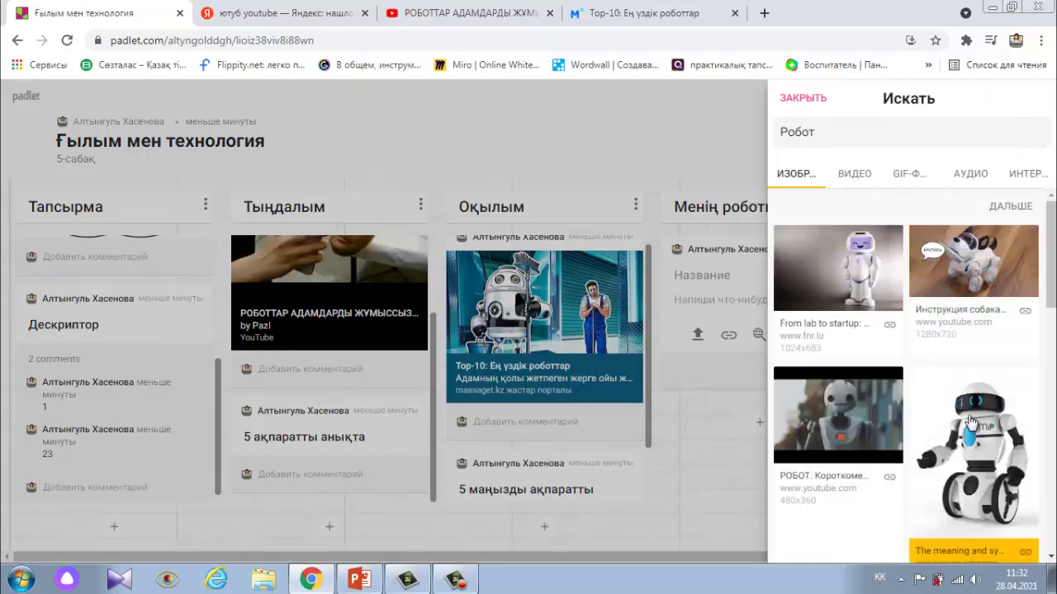
left_click(866, 270)
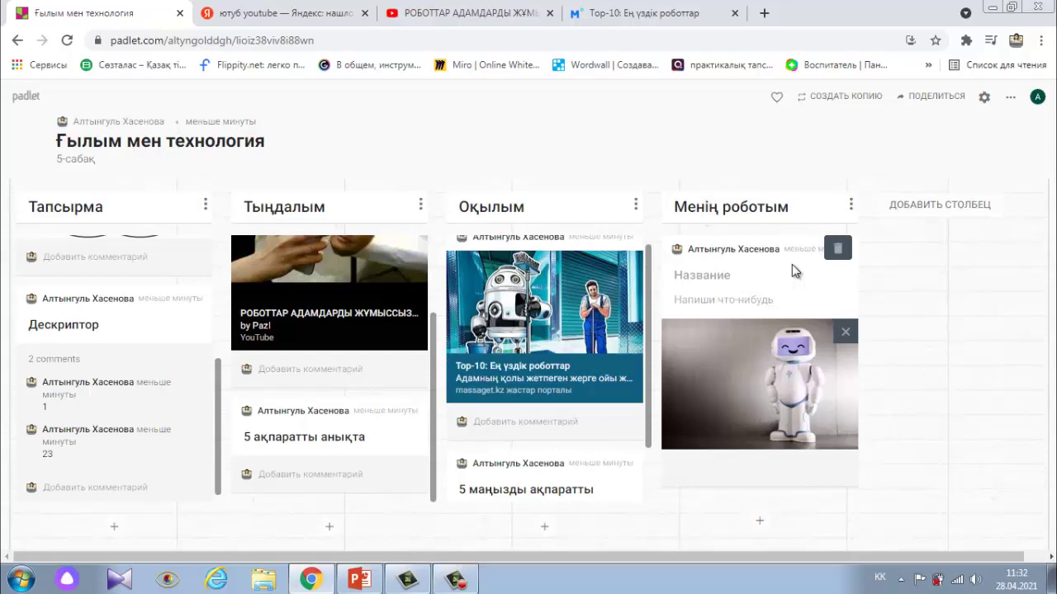
left_click(206, 208)
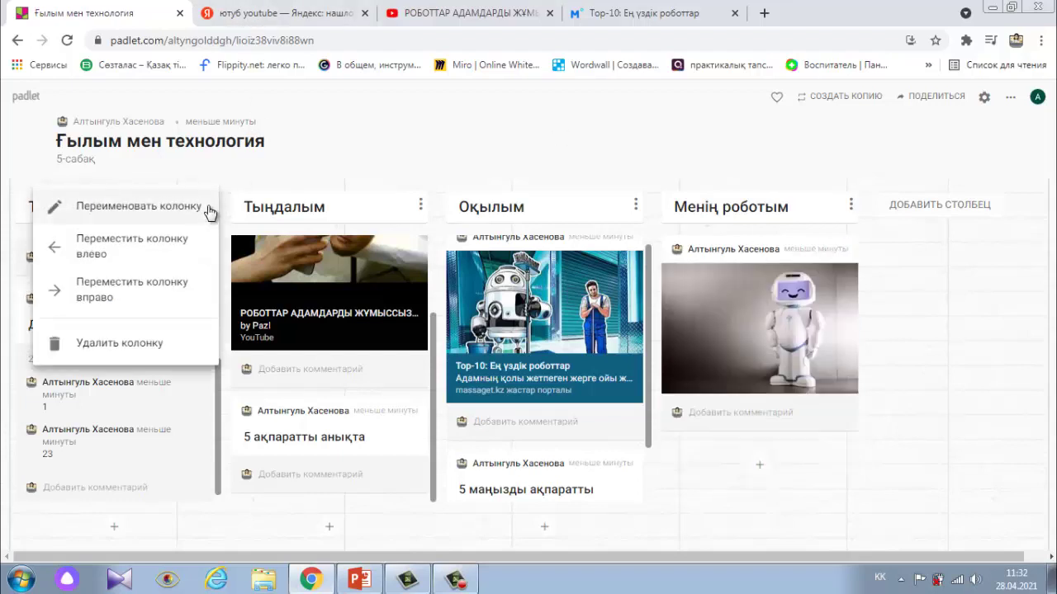
left_click(208, 210)
right_click(208, 208)
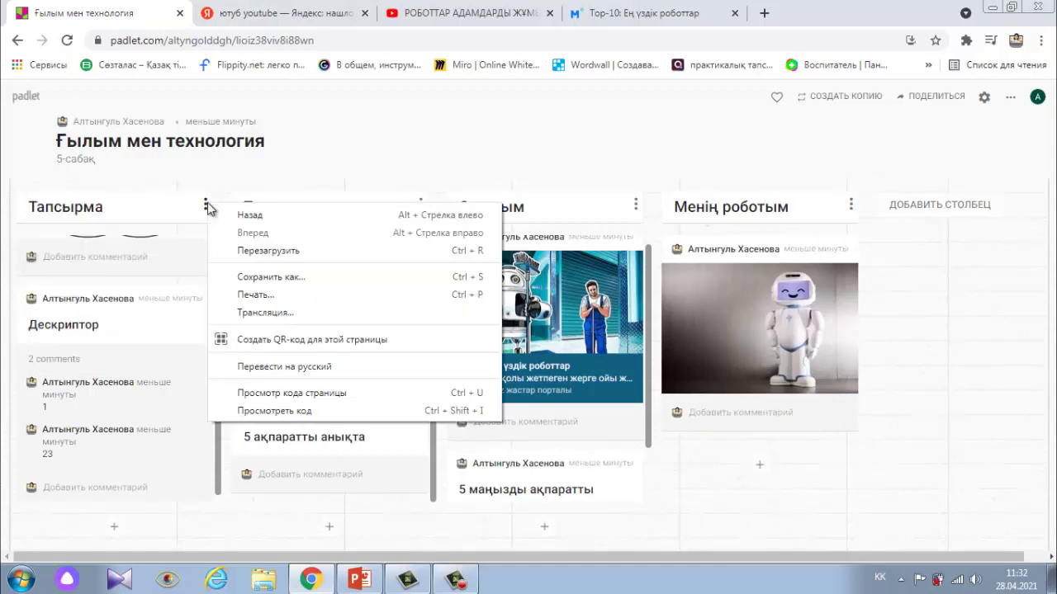
left_click(184, 219)
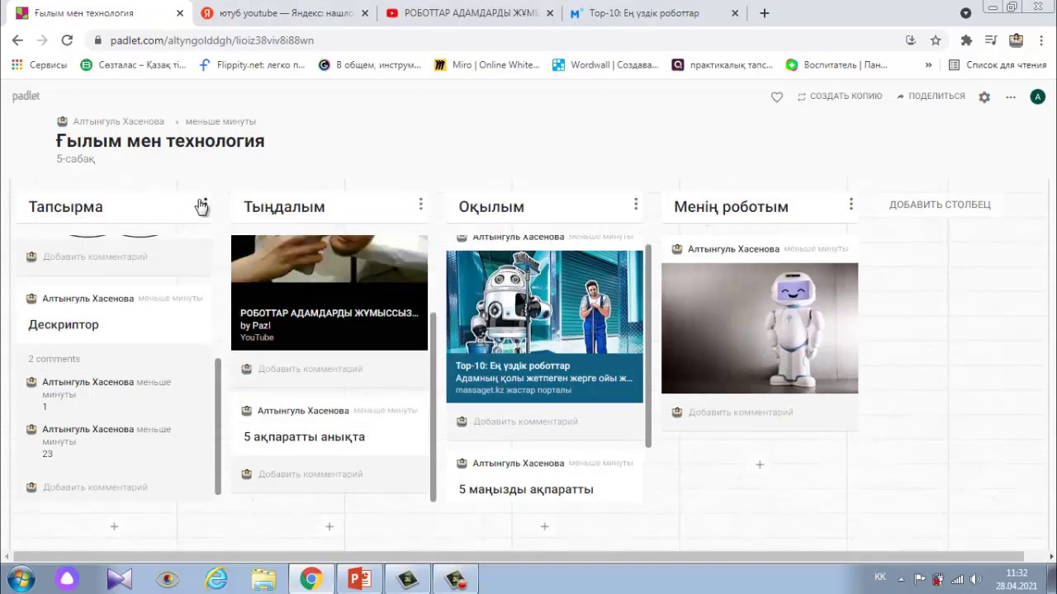
left_click(202, 206)
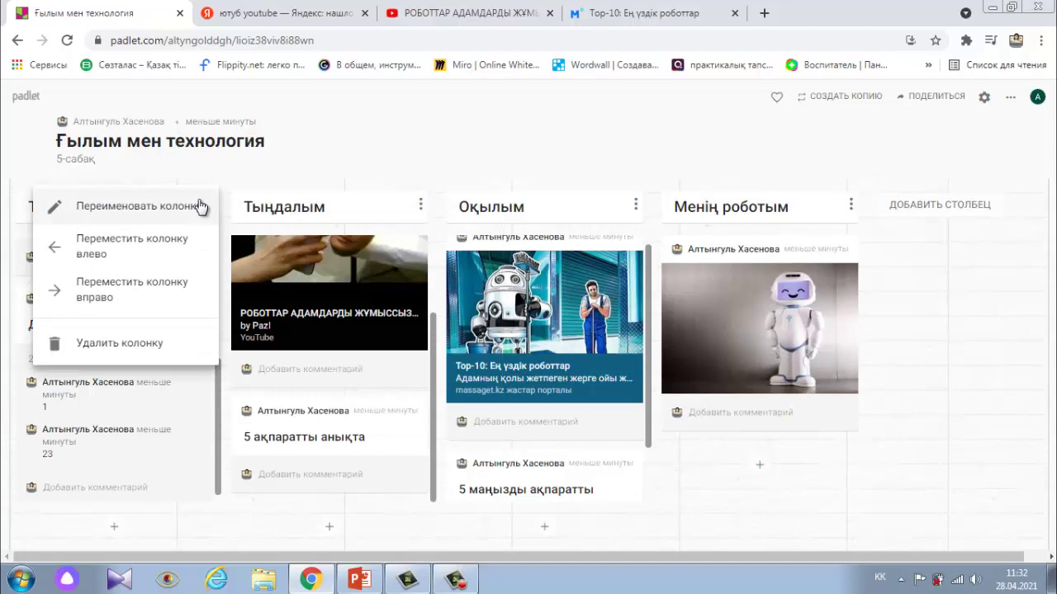
left_click(423, 212)
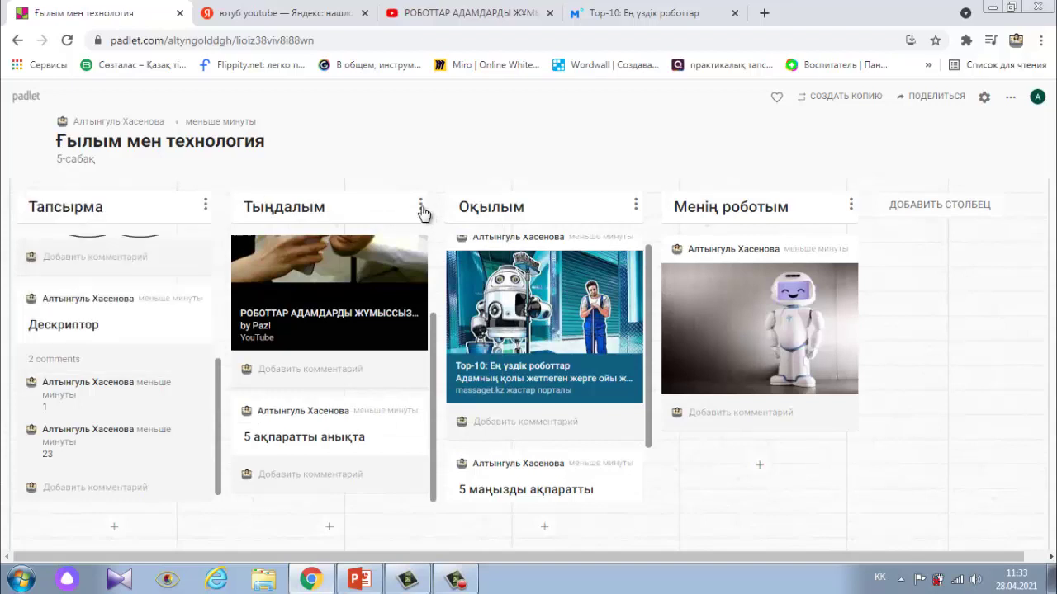
Move the Тыңдалым and Оқылым columns one place left each, so both come before Тапсырма.
left_click(421, 206)
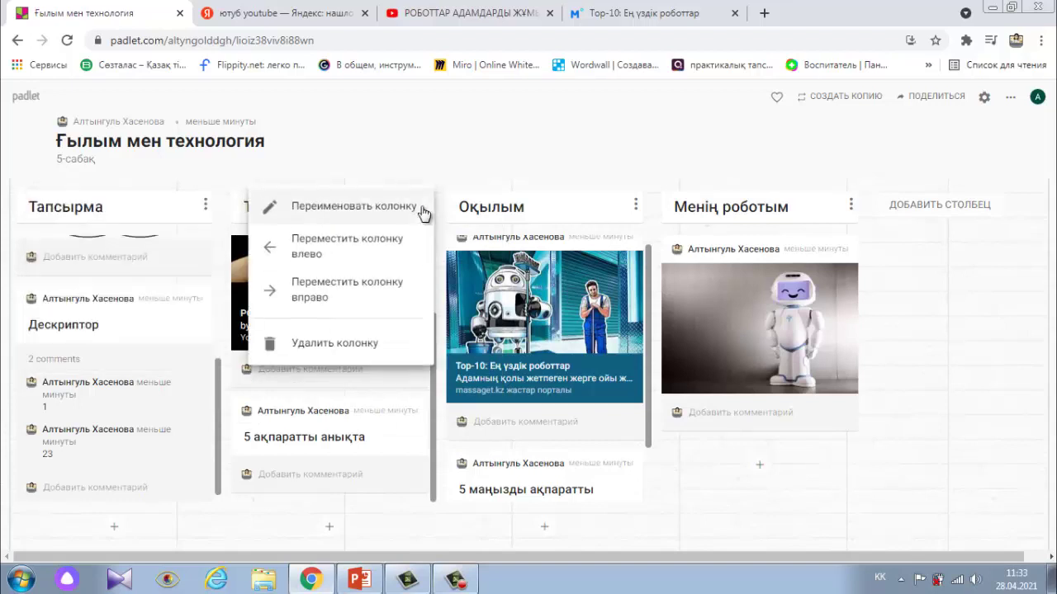
left_click(390, 245)
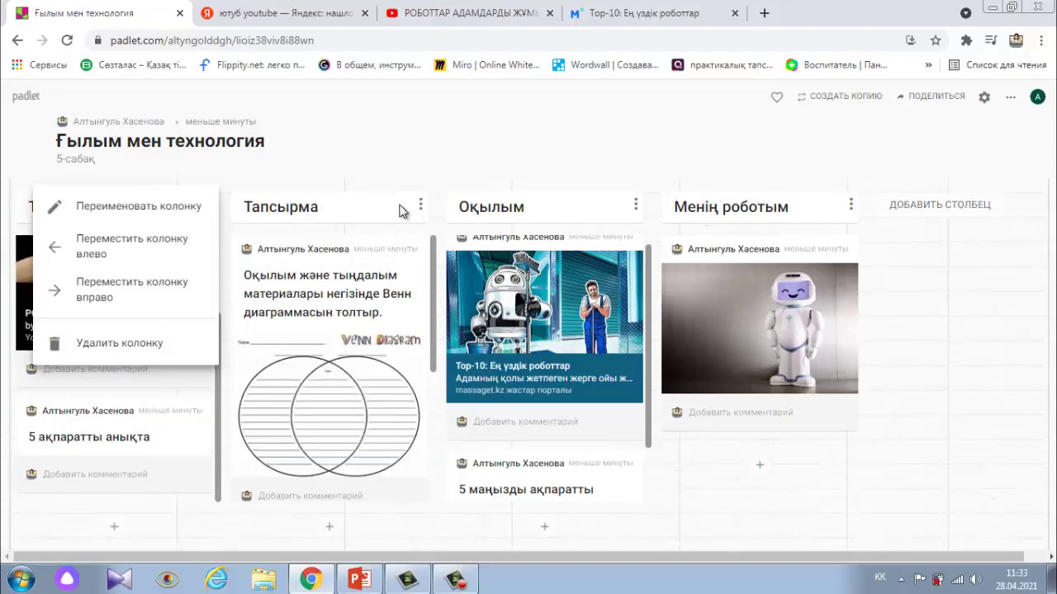
left_click(633, 207)
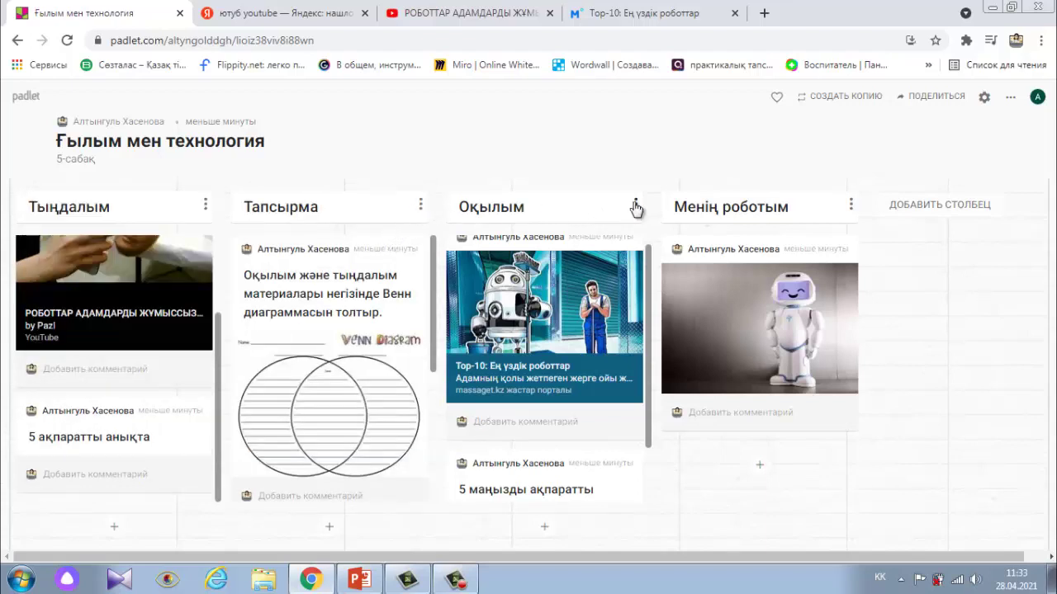
left_click(638, 208)
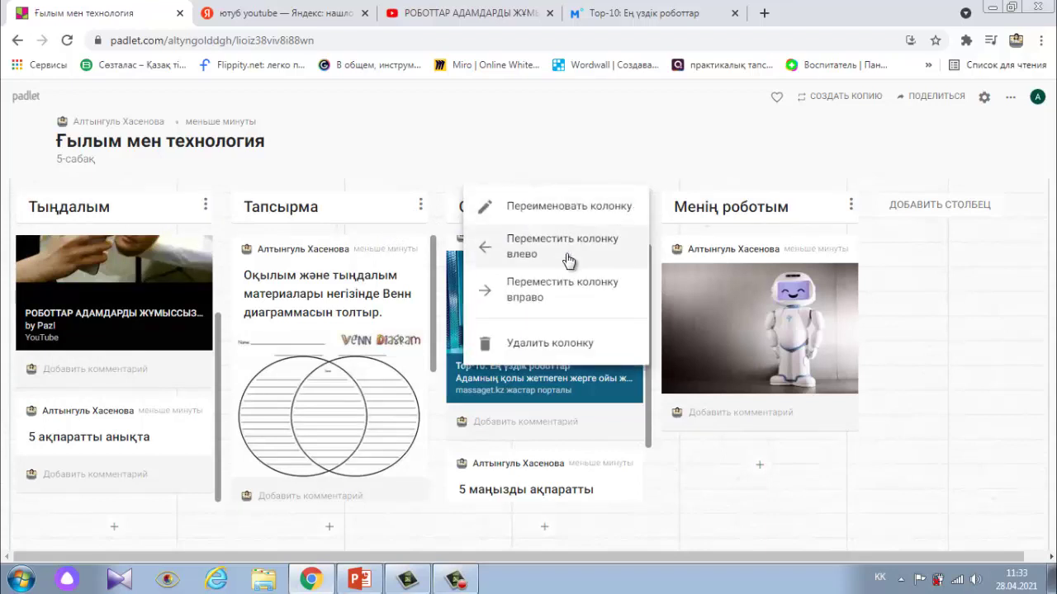
left_click(607, 252)
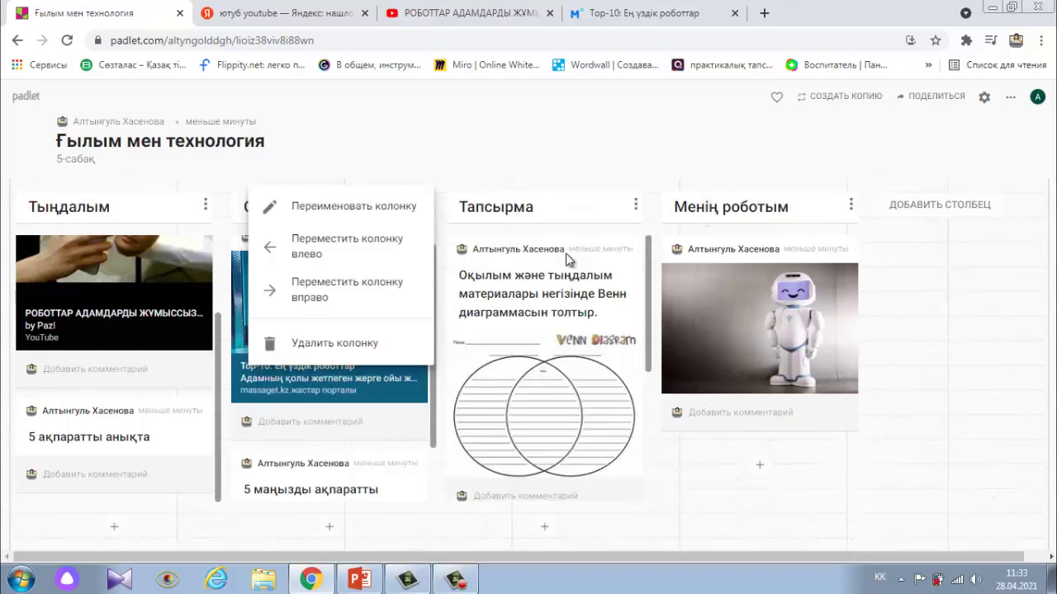
left_click(475, 165)
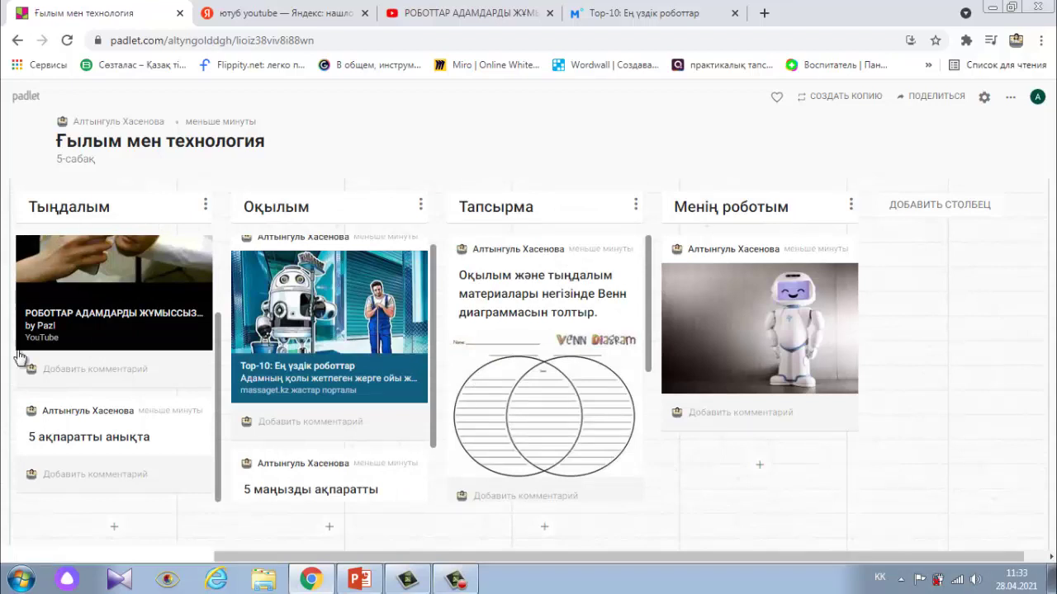
Copy the board's share link to the clipboard and close the sharing options.
mouse_move(535, 298)
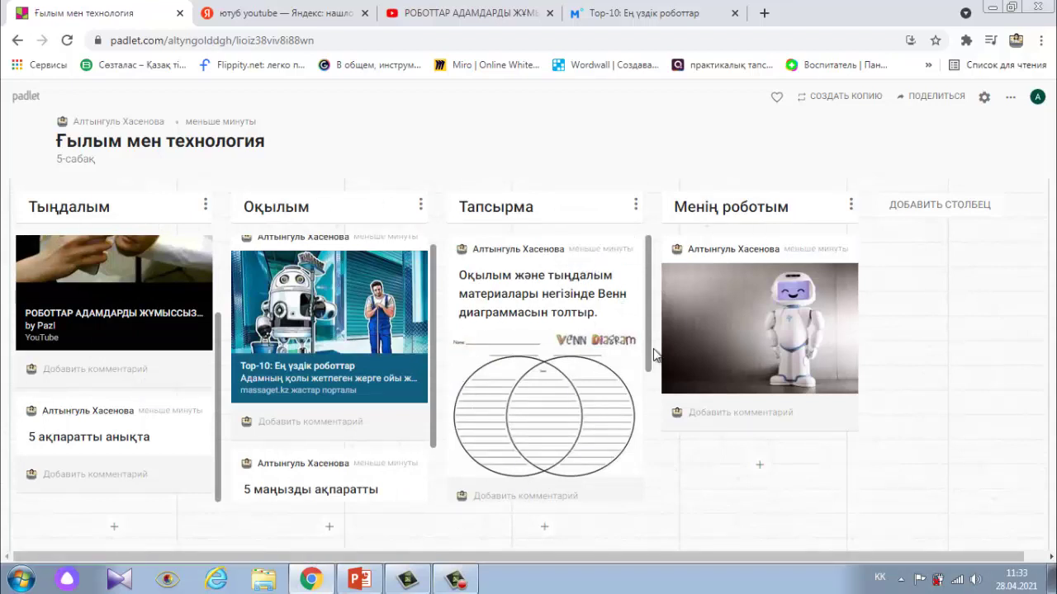
mouse_move(771, 251)
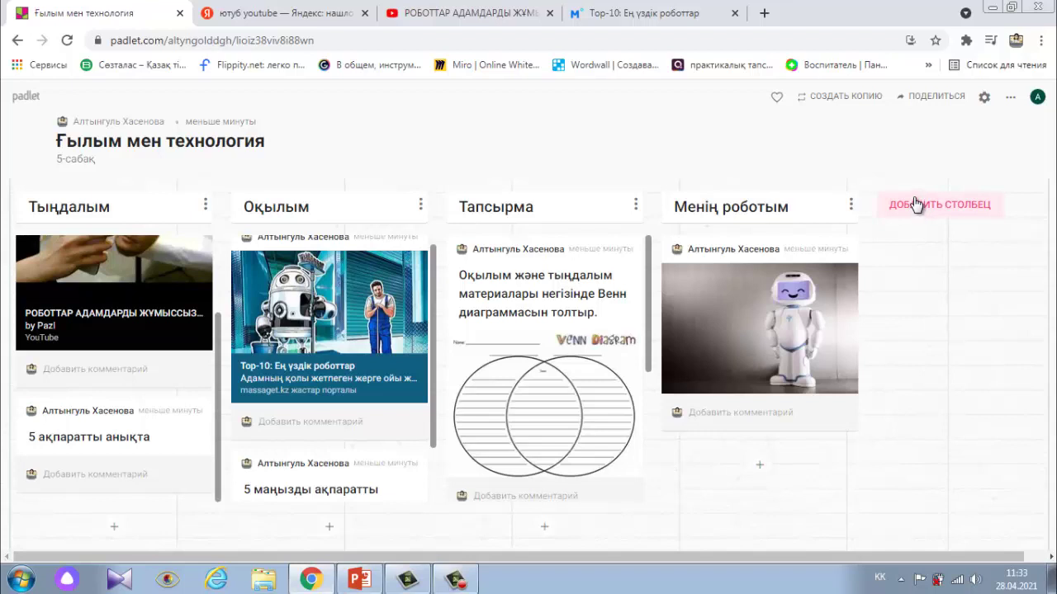
left_click(936, 98)
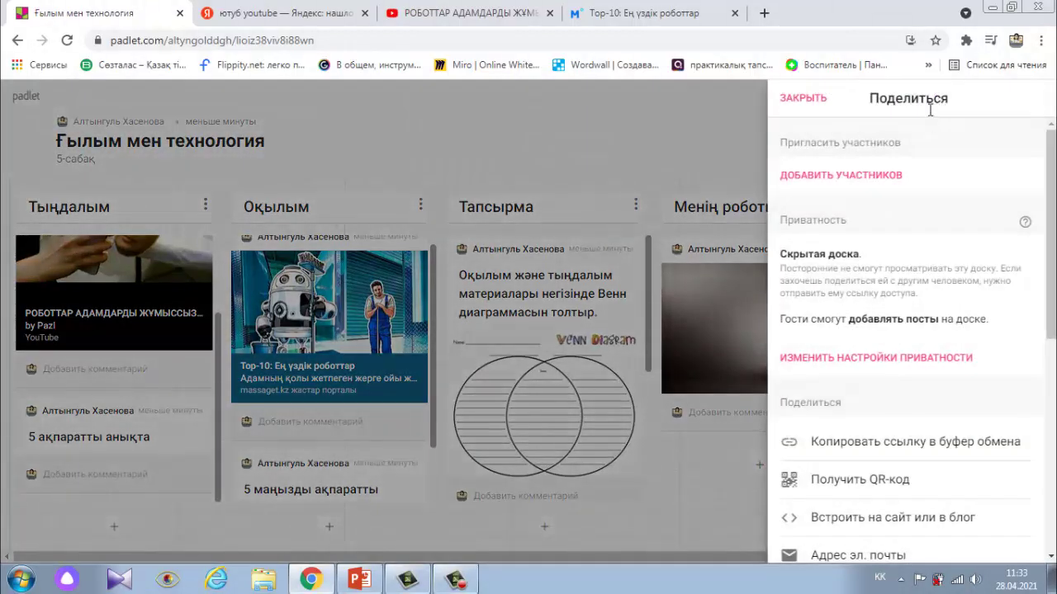
left_click(913, 450)
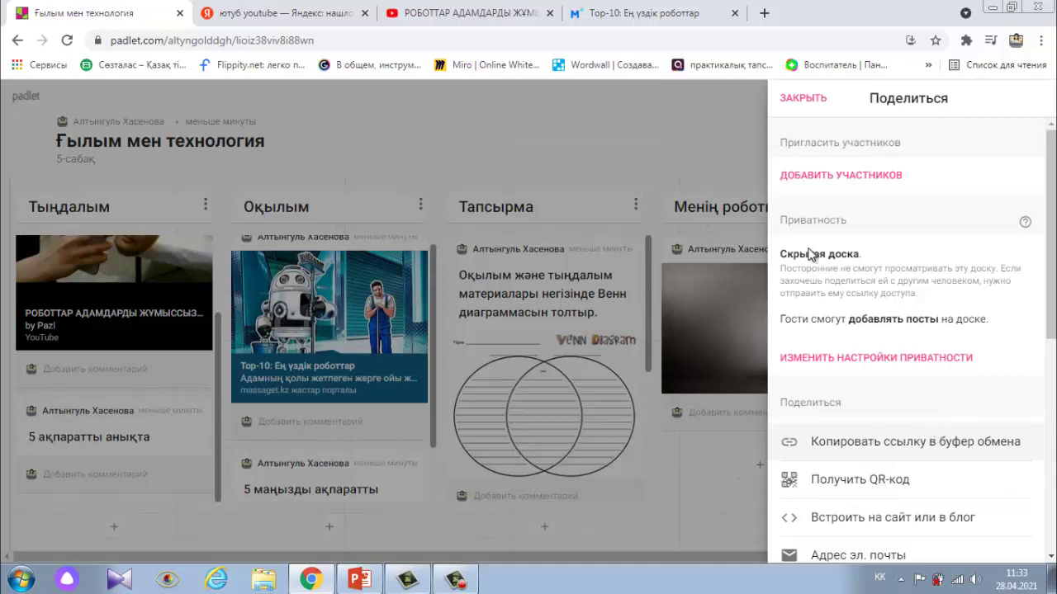
left_click(660, 100)
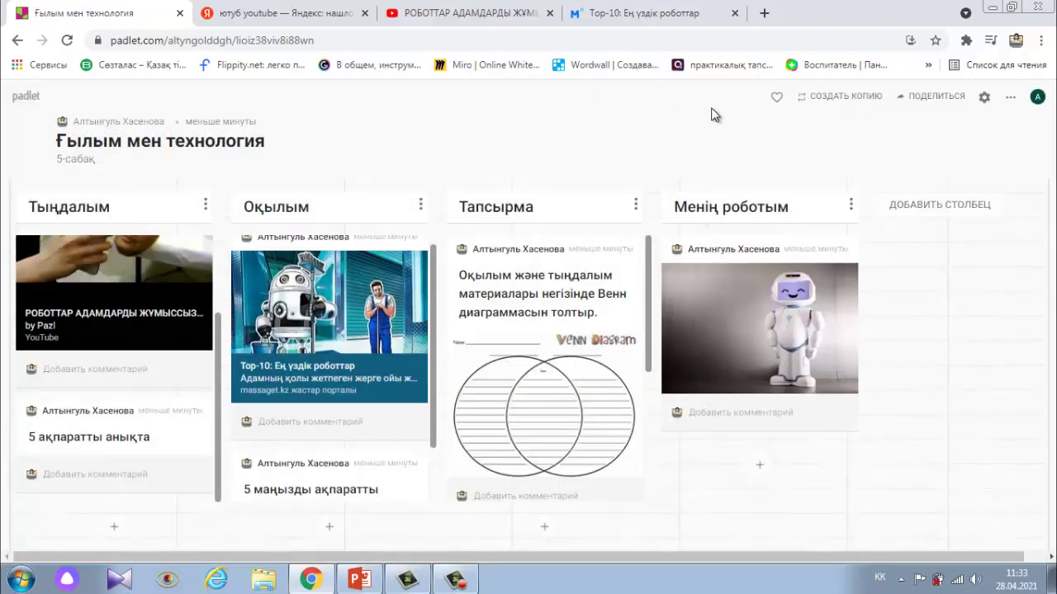
Colour the massaget.kz article post in the Оқылым column purple.
mouse_move(388, 363)
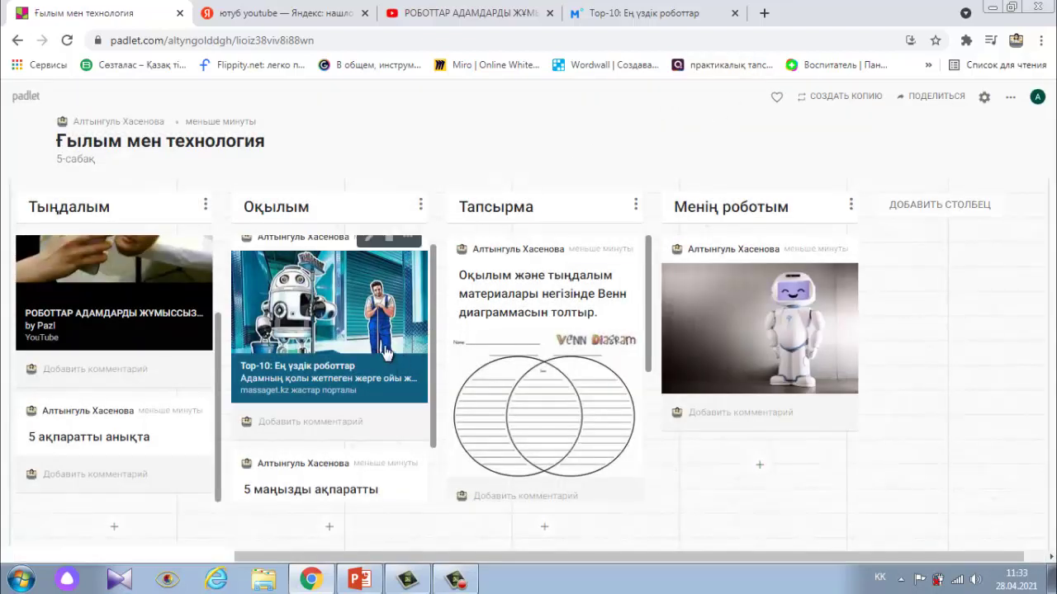
left_click(410, 243)
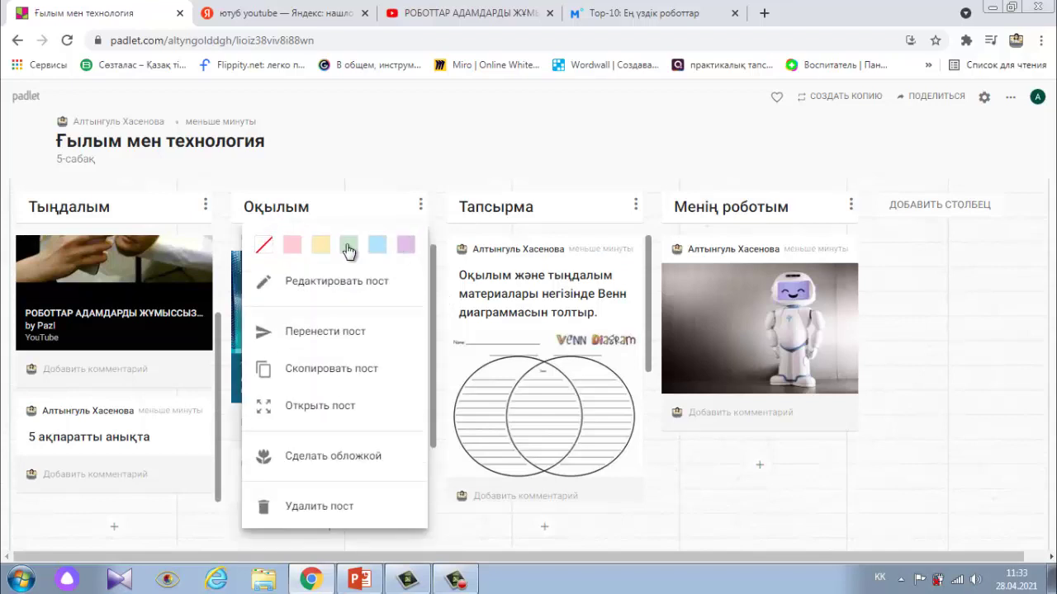
left_click(405, 247)
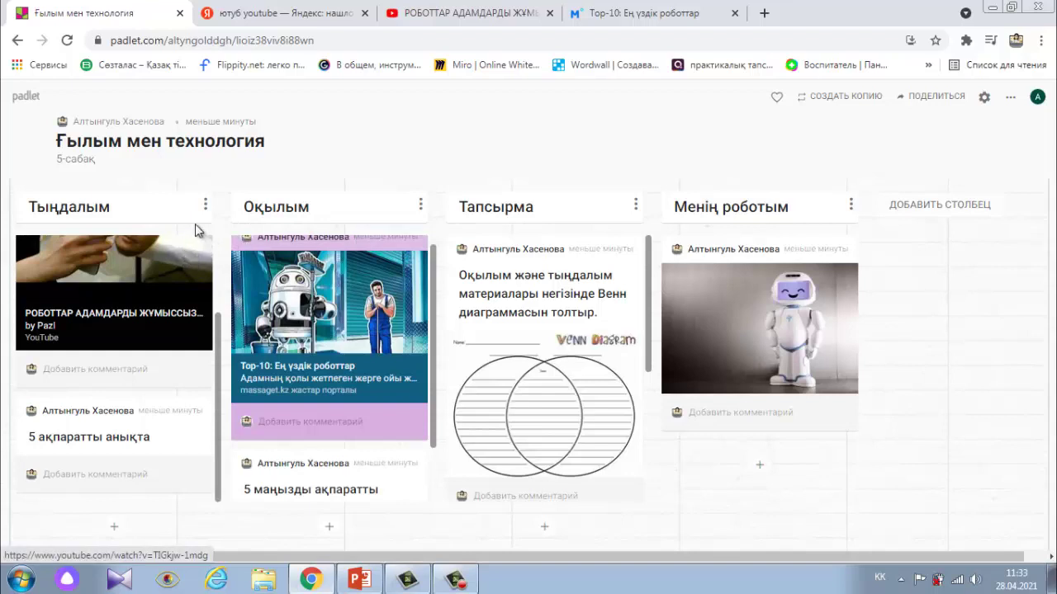
Colour the YouTube video post in the Тыңдалым column purple and pause its playback.
left_click(195, 251)
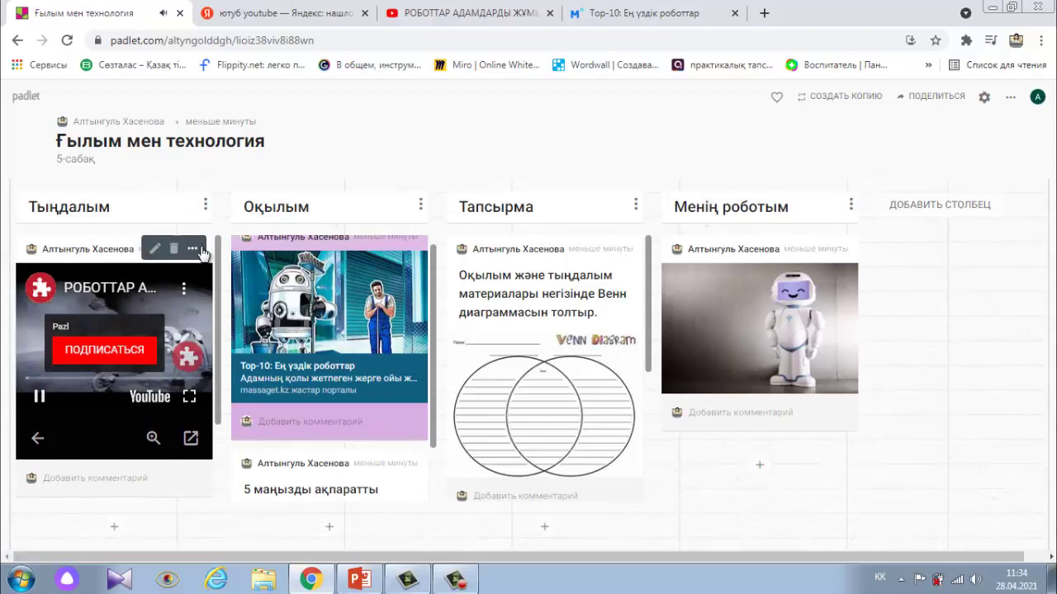
left_click(201, 249)
left_click(200, 251)
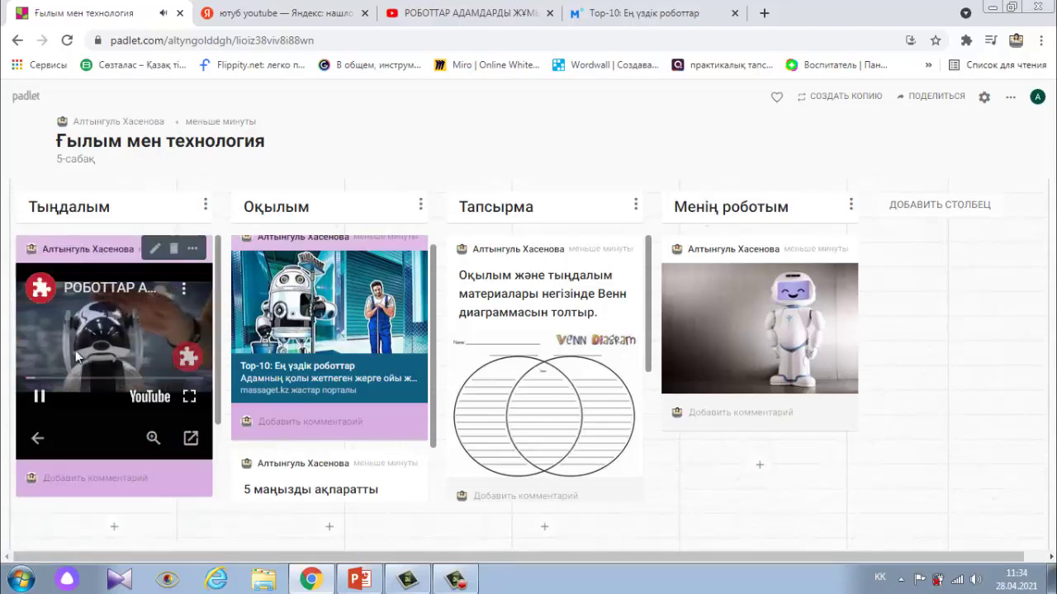
left_click(38, 398)
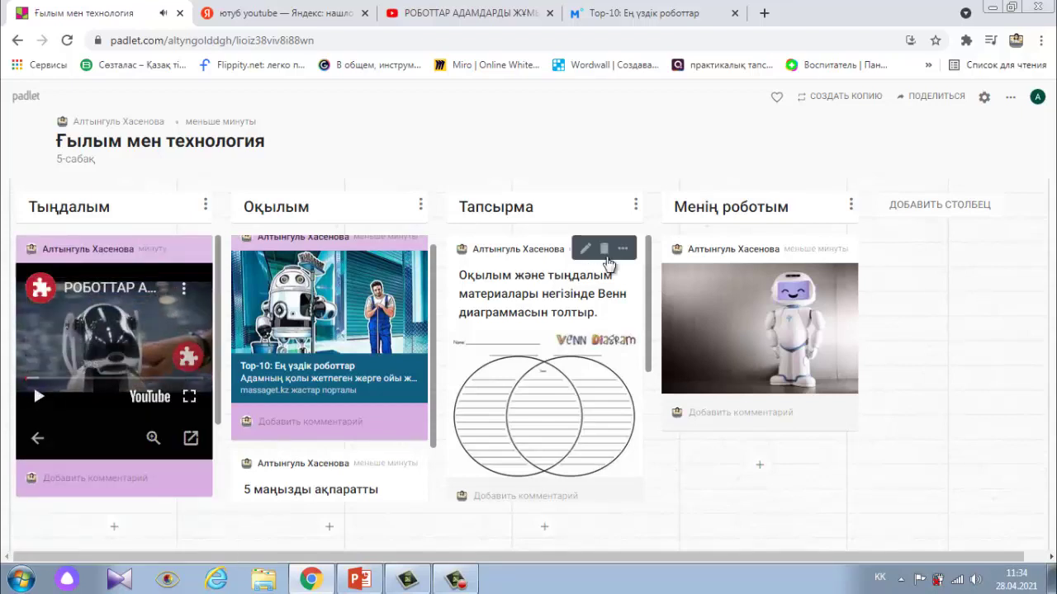
Colour the Venn diagram post in the Тапсырма column and the robot image post in the Менің роботым column yellow.
left_click(624, 251)
left_click(537, 256)
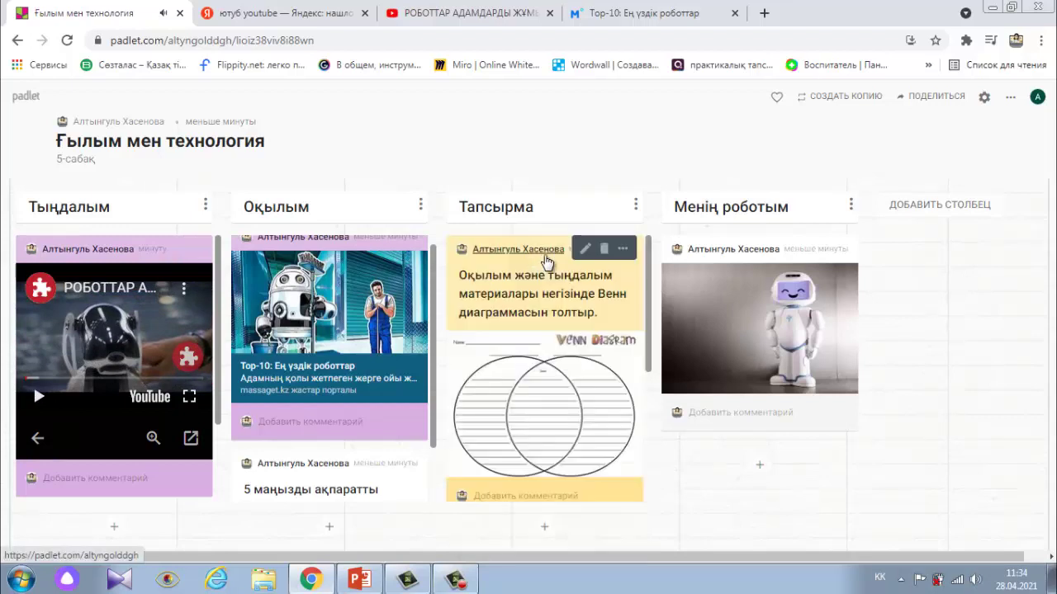
left_click(838, 249)
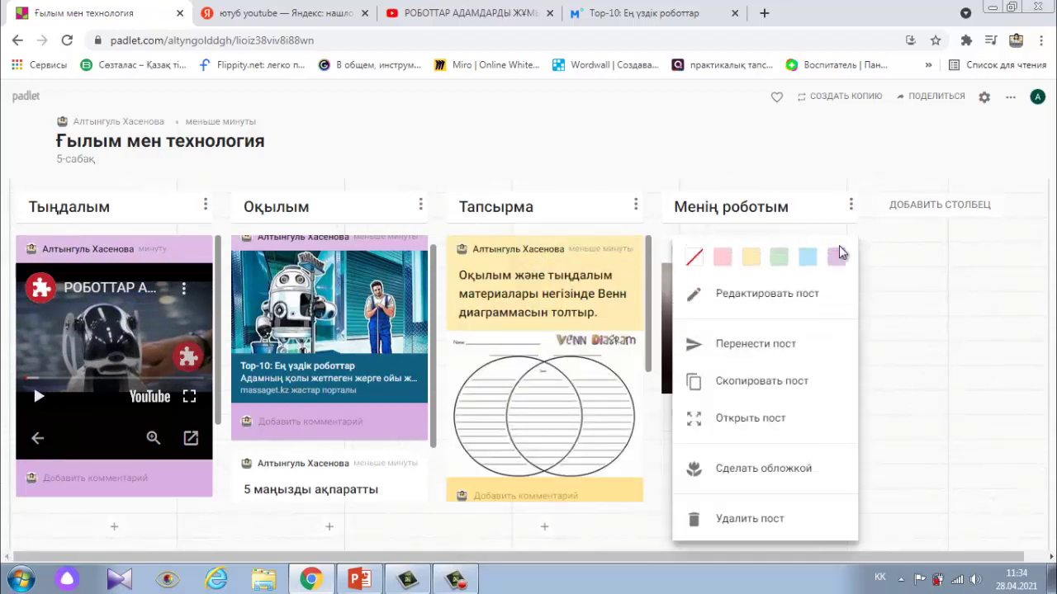
left_click(753, 262)
Open the title of the Менің роботым column for renaming.
left_click(850, 205)
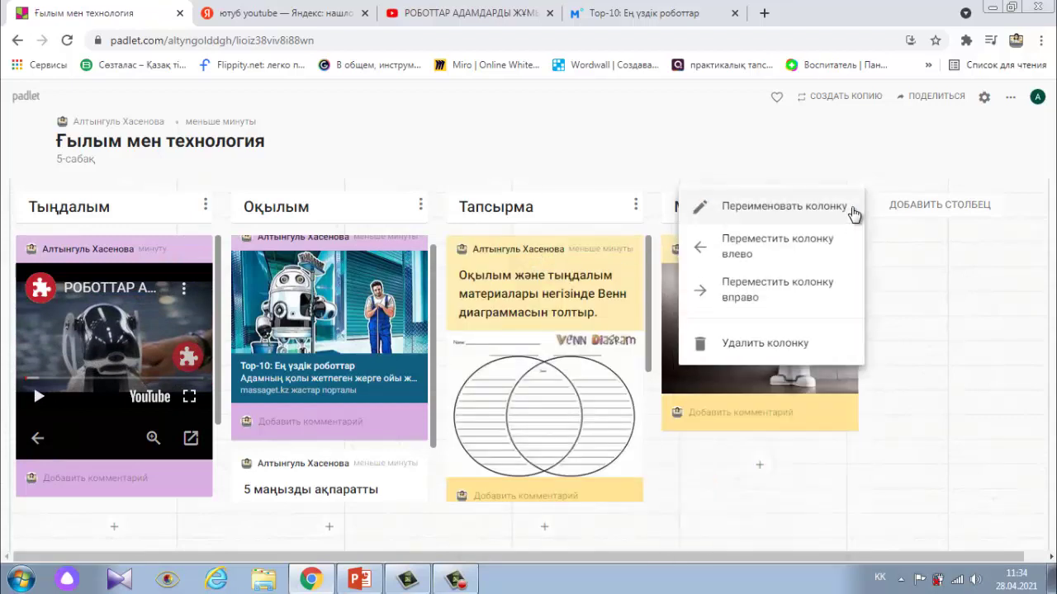
left_click(826, 206)
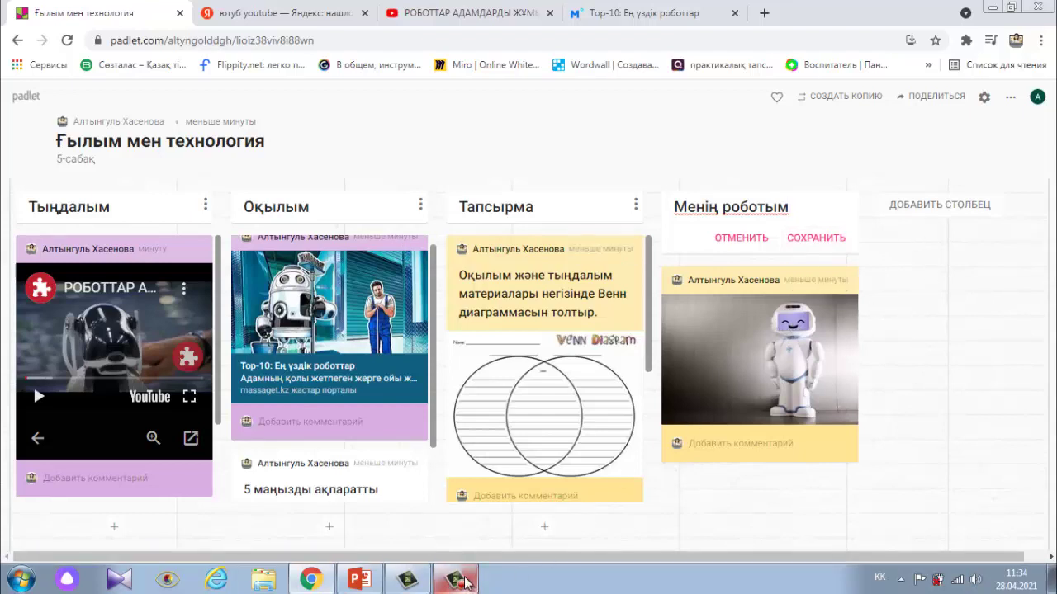
mouse_move(461, 581)
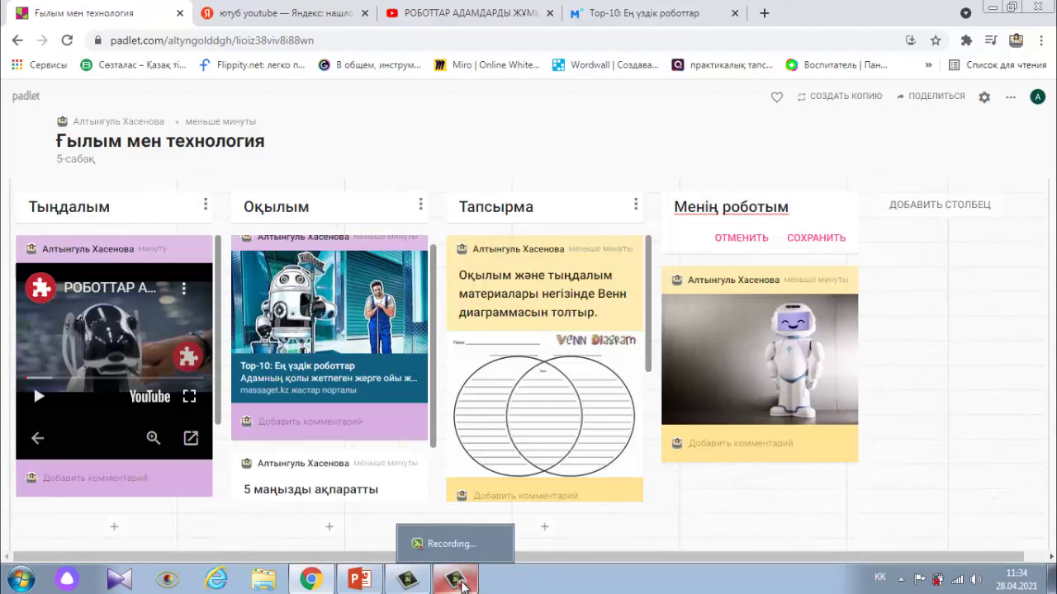
left_click(460, 581)
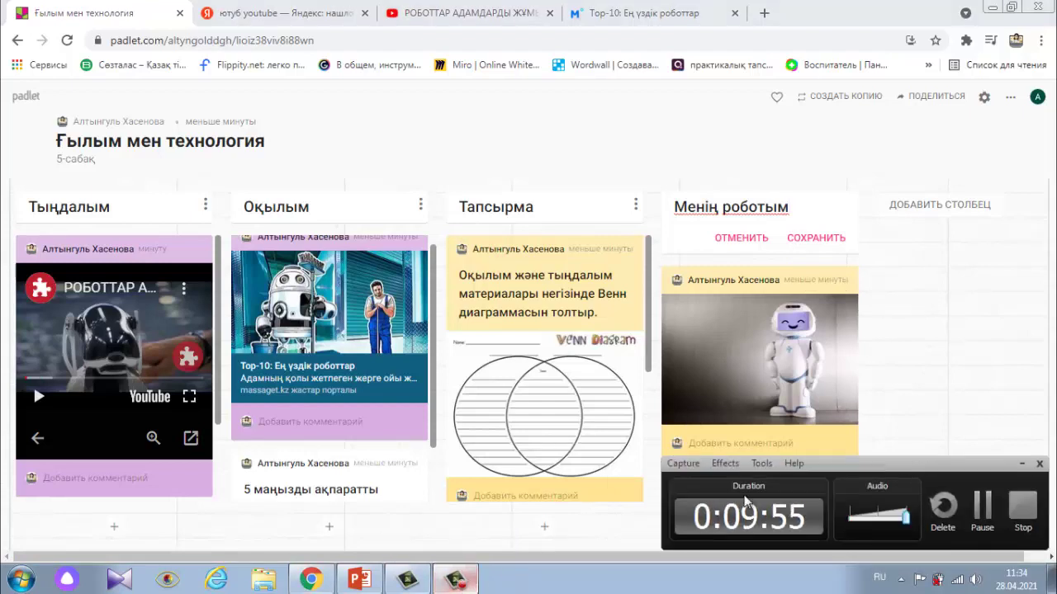